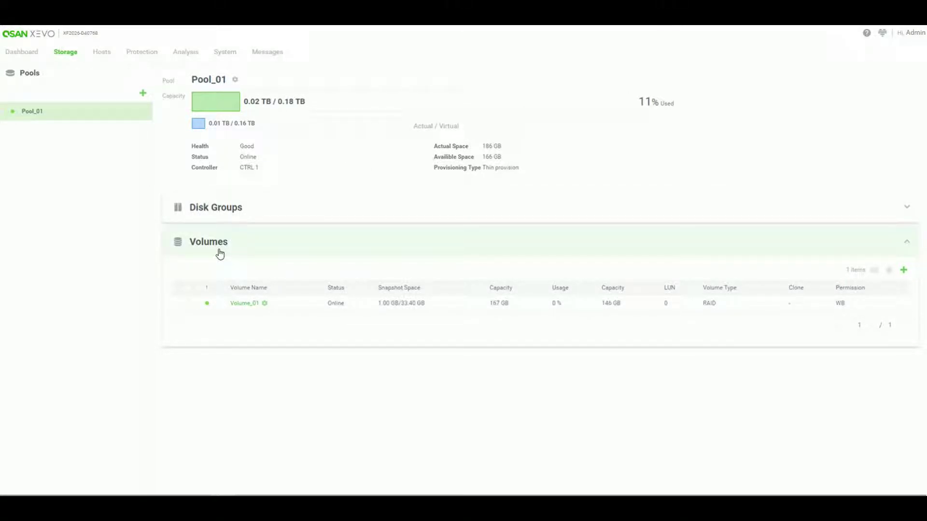
Check the configured host group, then show the storage system's data ports with their iSCSI addresses
click(103, 53)
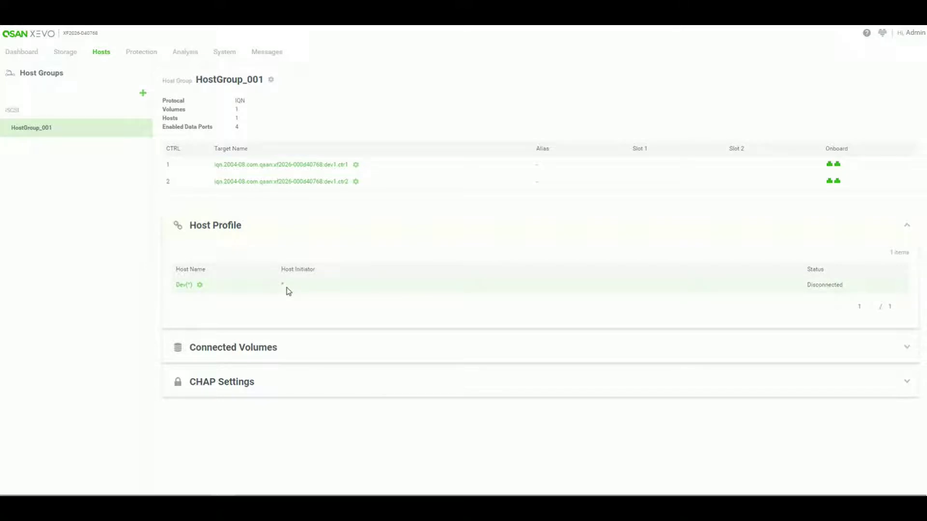
click(216, 57)
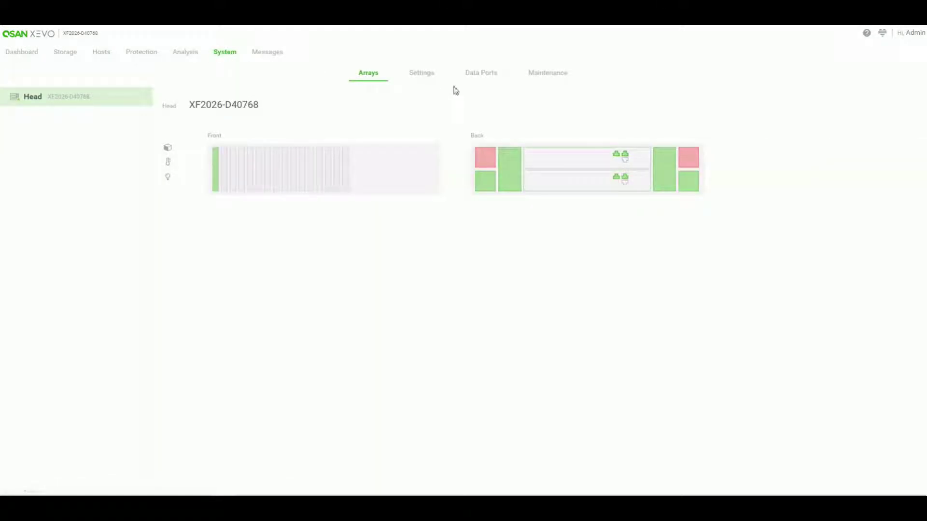
click(477, 77)
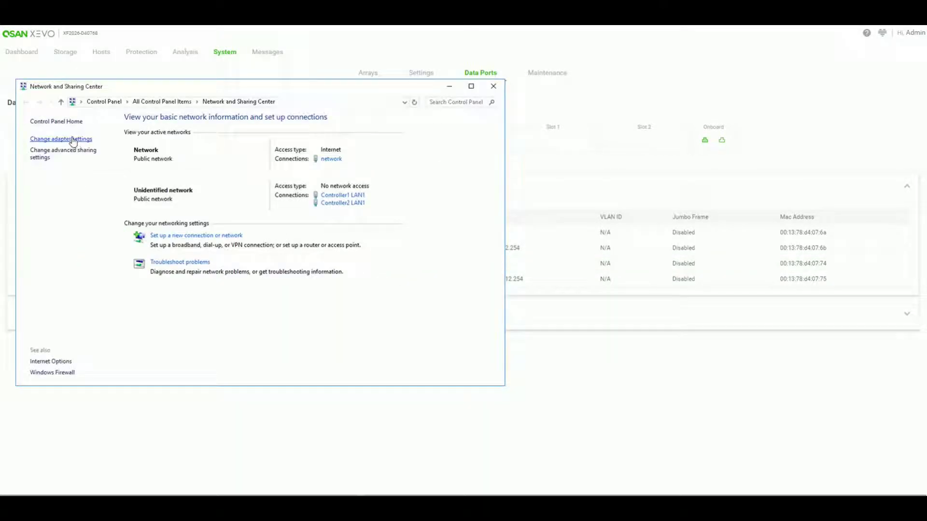
Show the Windows network adapters and place their window below the iSCSI ports table, with Network and Sharing Center minimized
click(73, 140)
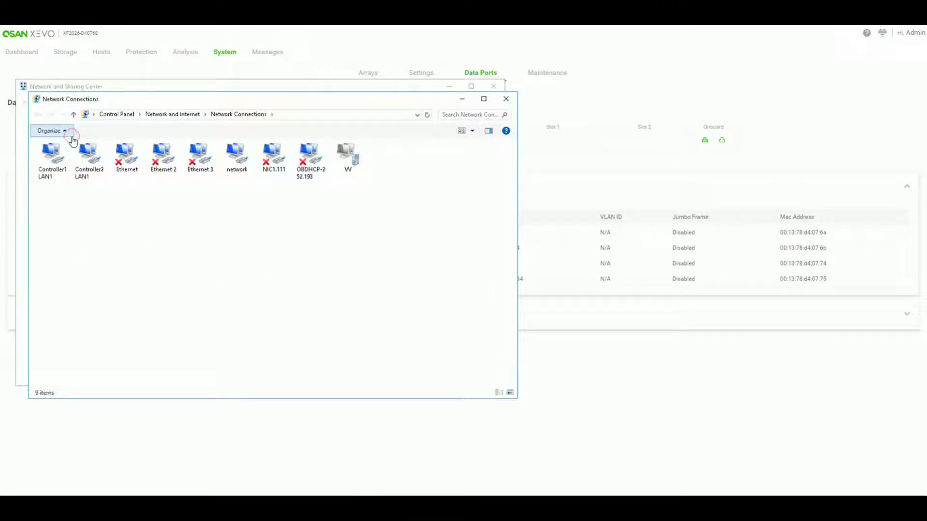
click(448, 87)
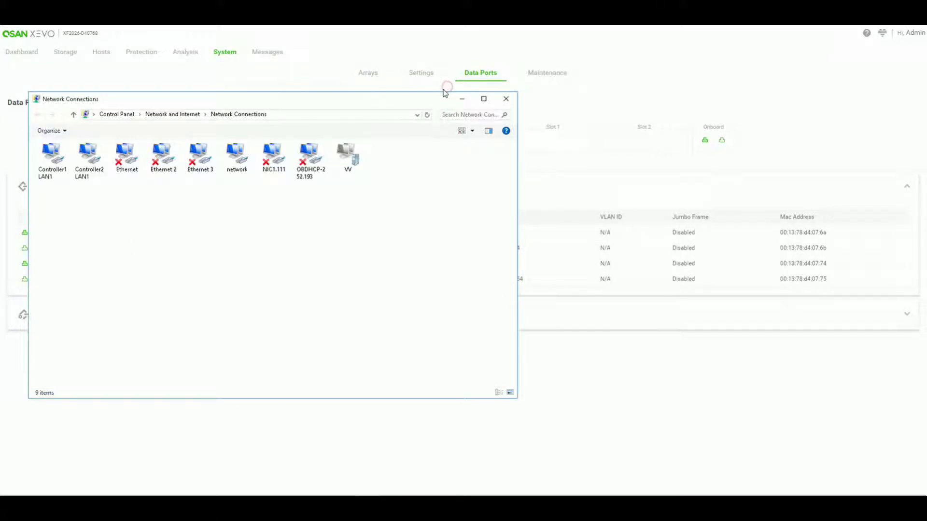
drag(241, 103, 405, 309)
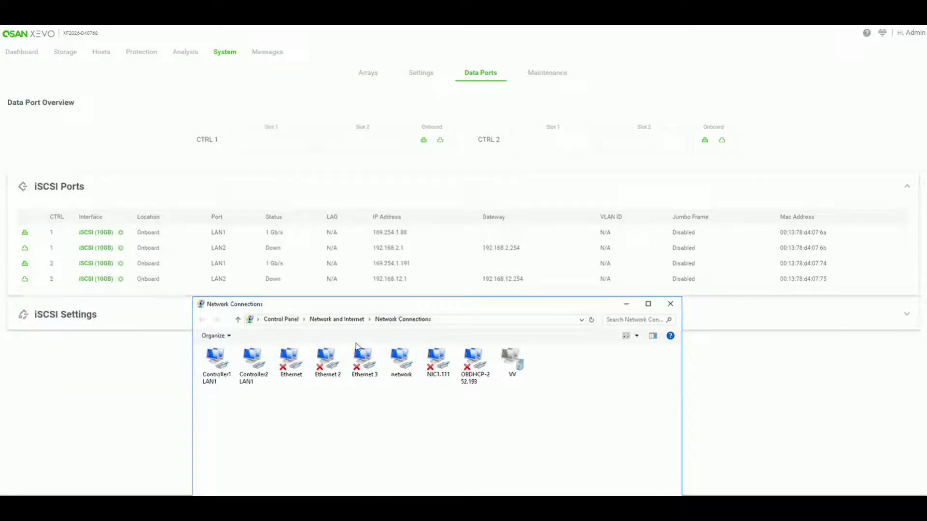
Inspect the IPv4 settings of the Controller1 LAN1 adapter alongside the iSCSI ports table
click(216, 376)
right_click(217, 375)
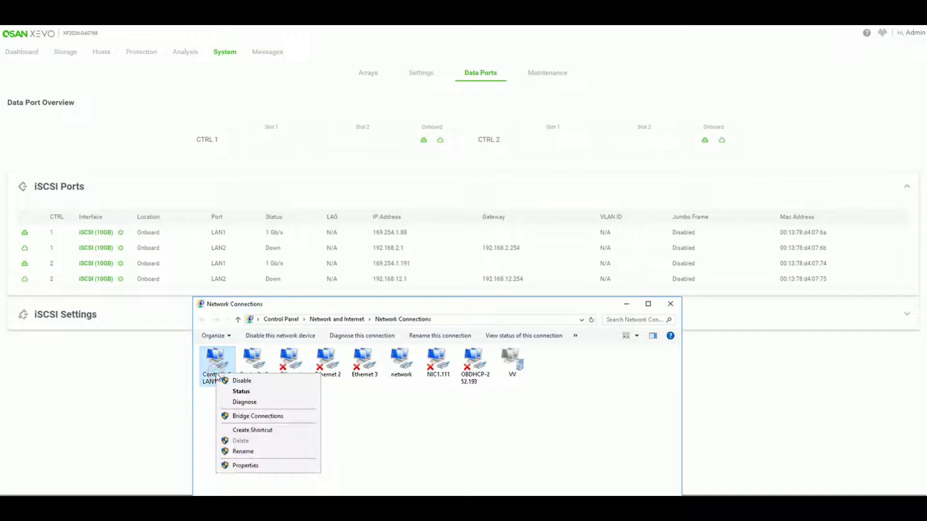
click(238, 465)
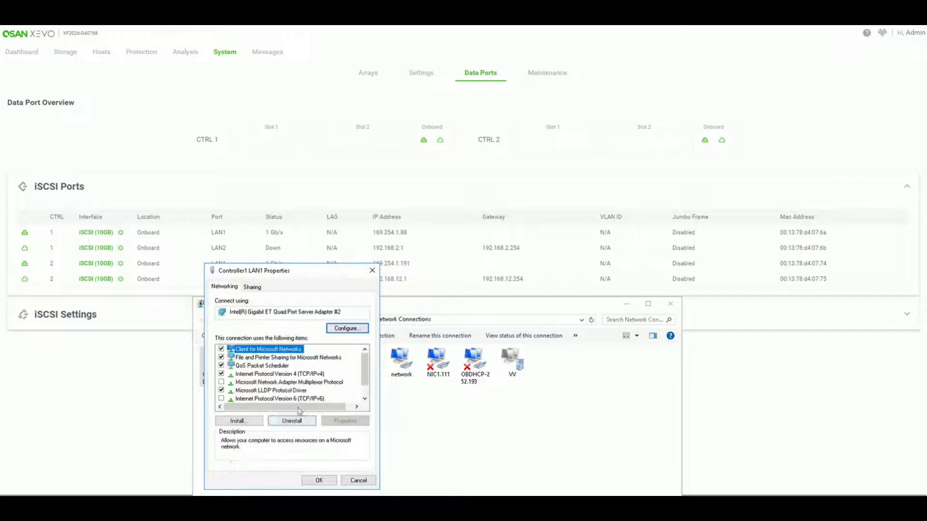
click(300, 375)
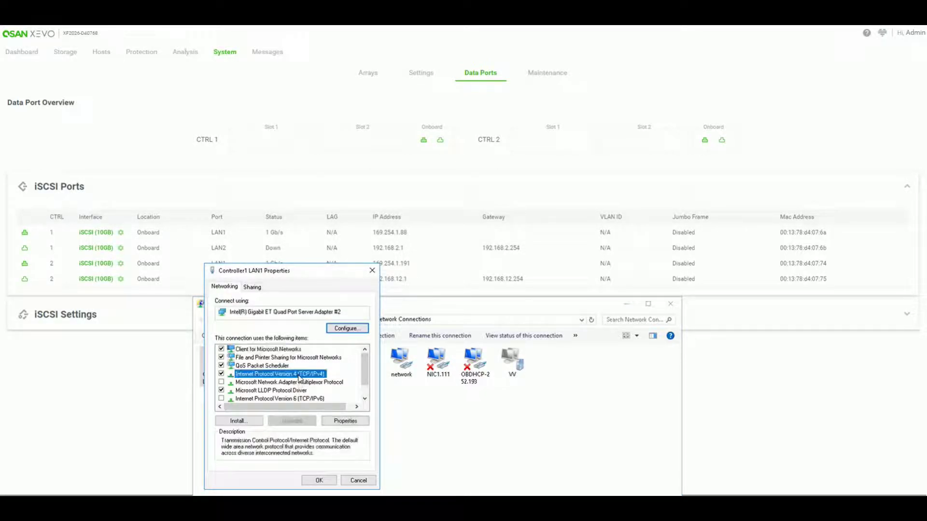
click(346, 421)
drag(341, 279, 287, 188)
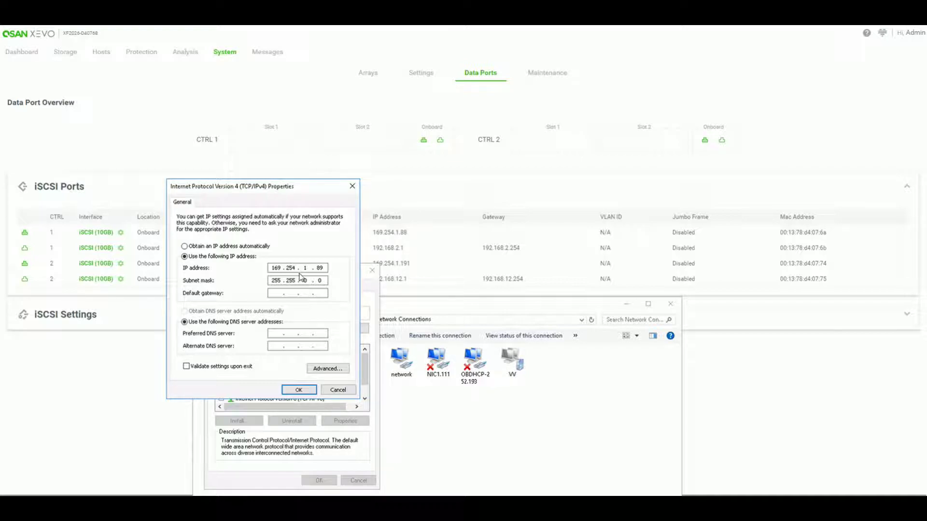
Ping controller 1's LAN1 address 169.254.1.88 from the Command Prompt and stop after a few replies
click(268, 490)
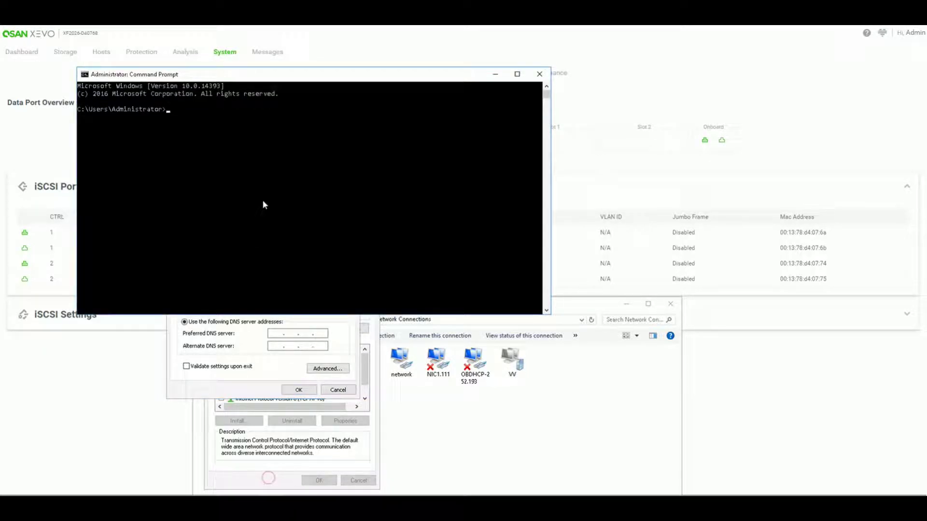
text(ping 169.254.1.88)
key(Return)
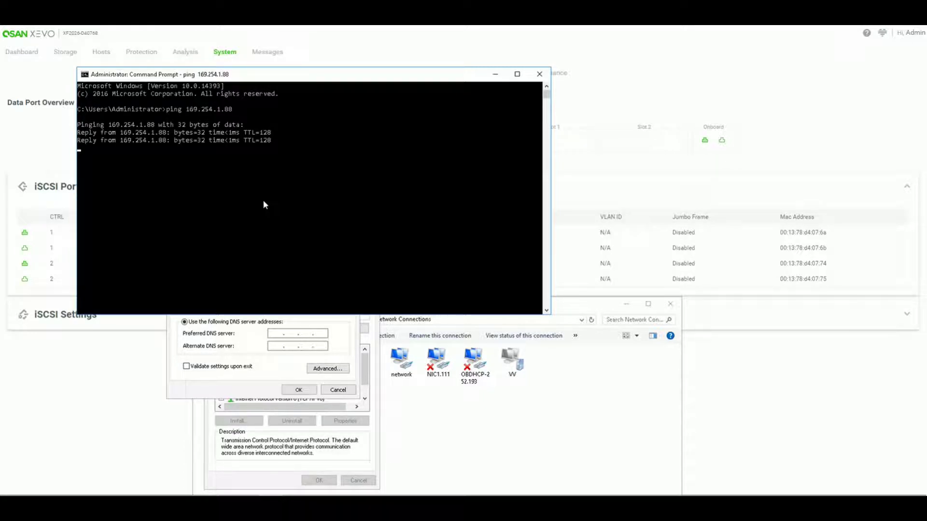
key(ctrl+c)
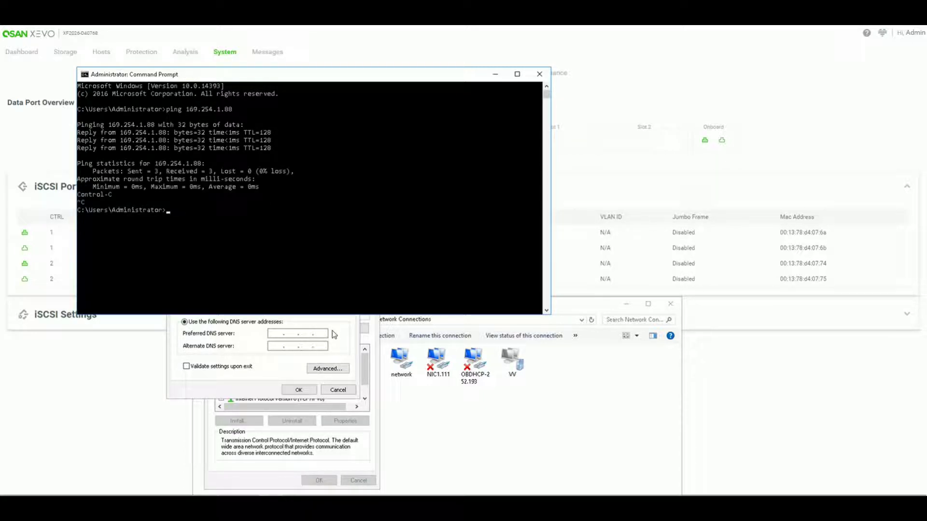
Accept the IPv4 settings of the Controller1 LAN1 adapter and close its properties
click(235, 390)
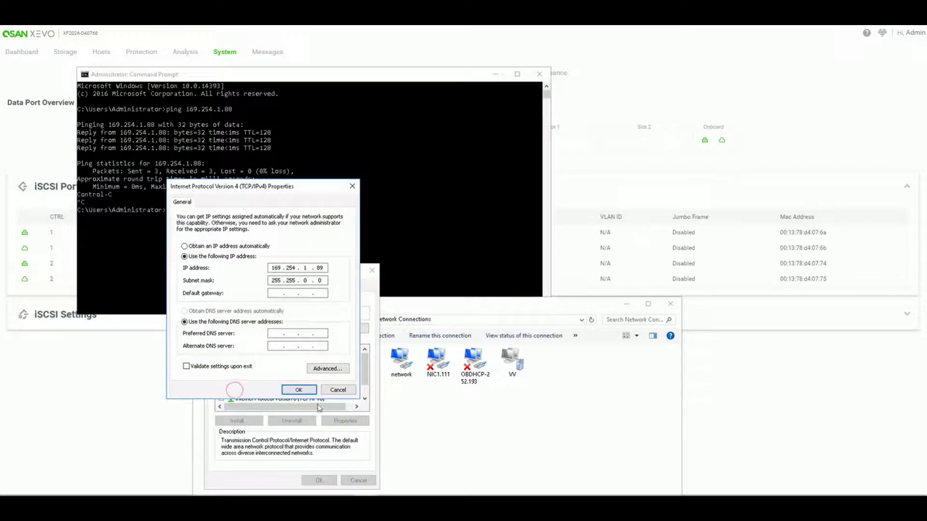
click(299, 390)
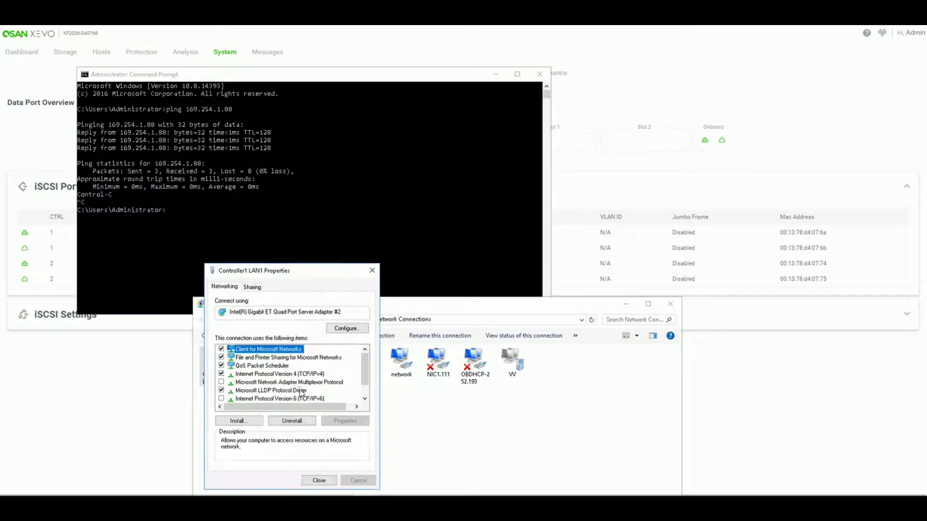
click(318, 480)
Inspect the IPv4 settings of the Controller2 LAN1 adapter with the iSCSI port addresses in view
click(252, 367)
right_click(261, 365)
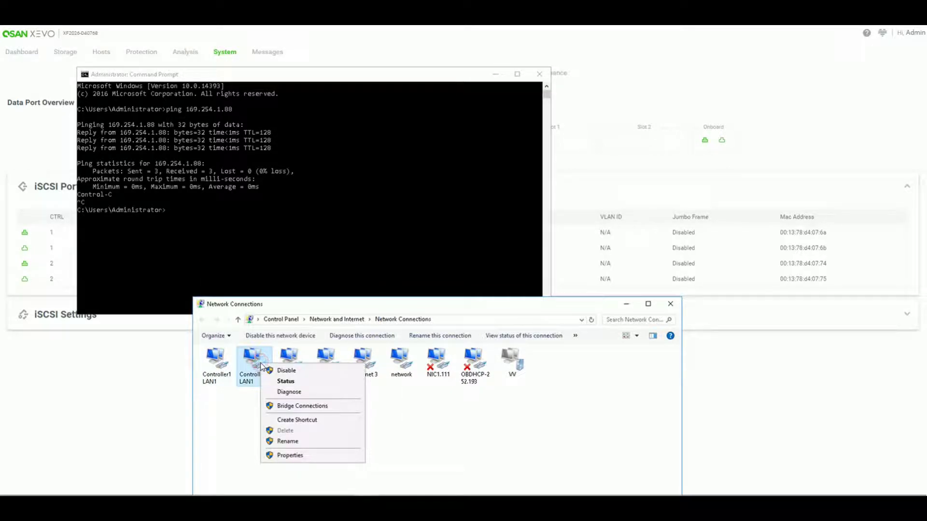
click(290, 456)
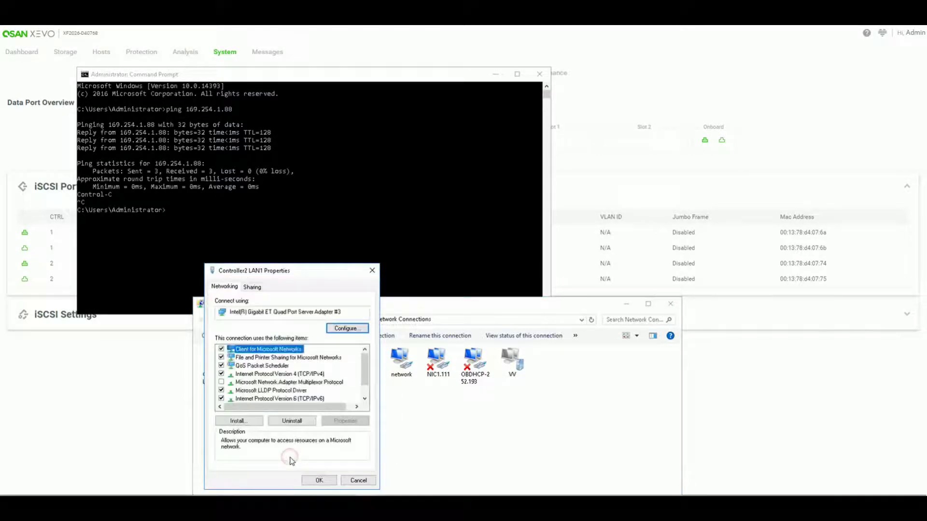
click(298, 375)
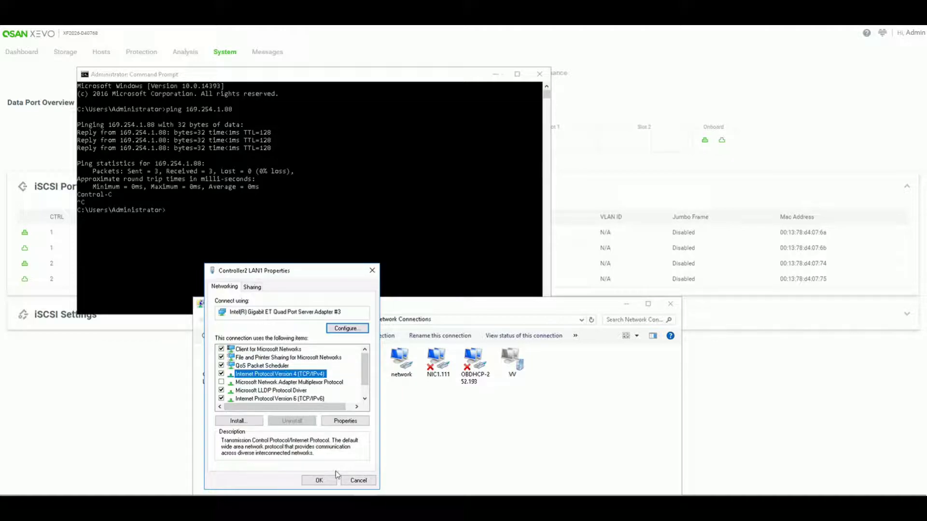
click(345, 422)
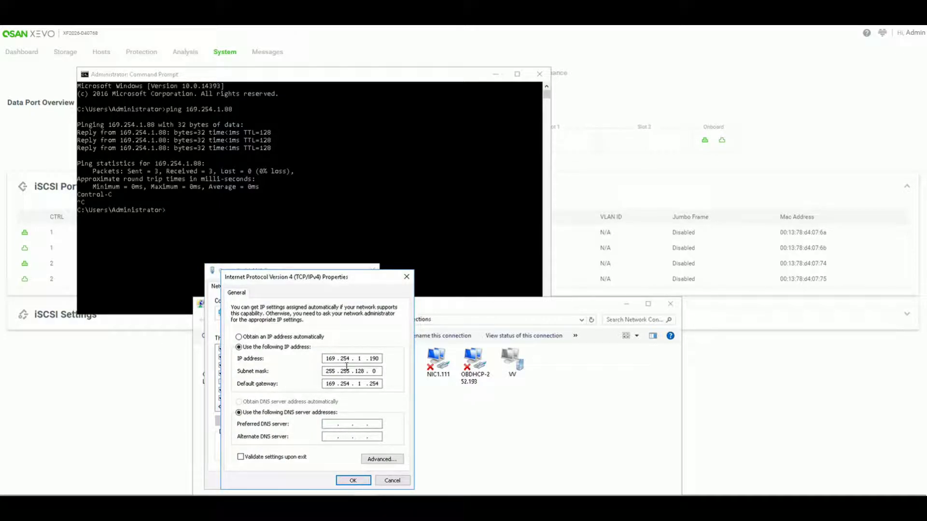
click(497, 74)
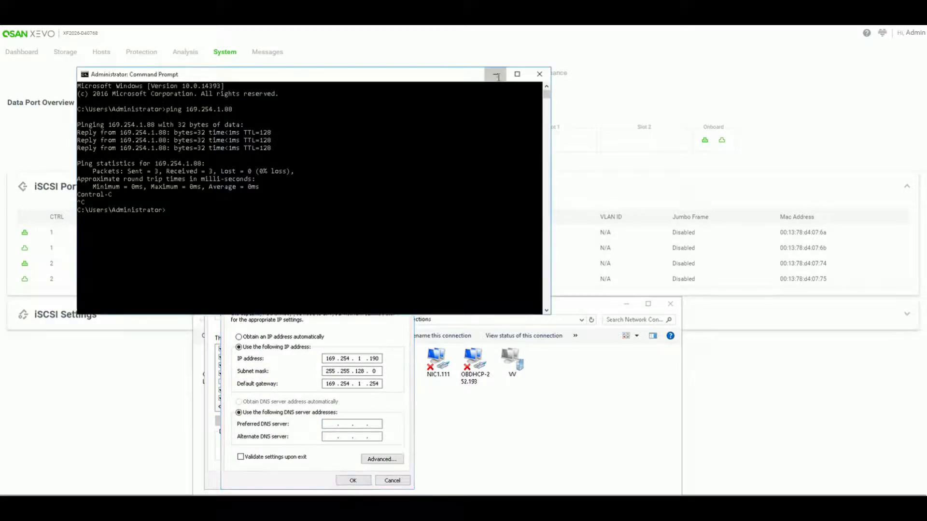
drag(345, 279, 273, 204)
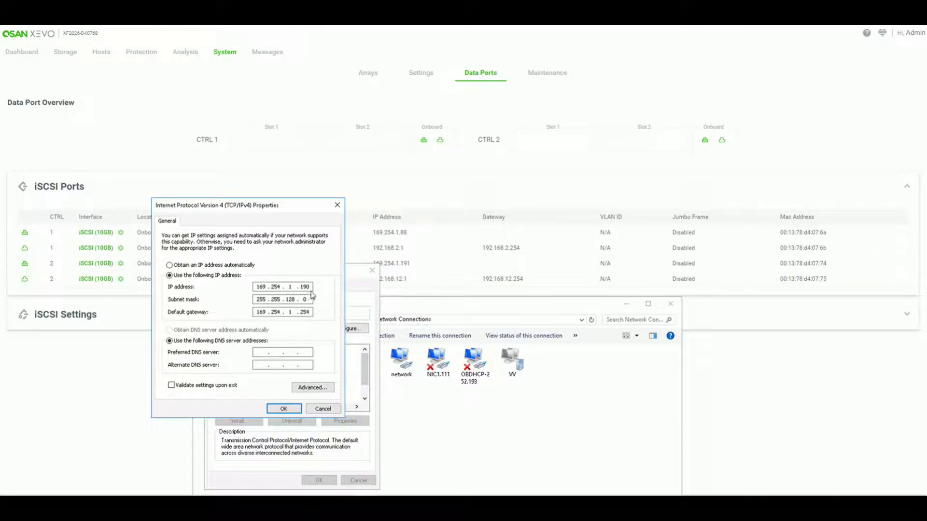
Ping controller 2's LAN1 address 169.254.1.191 from the Command Prompt, stop after a few replies and minimize the prompt
mouse_move(285, 495)
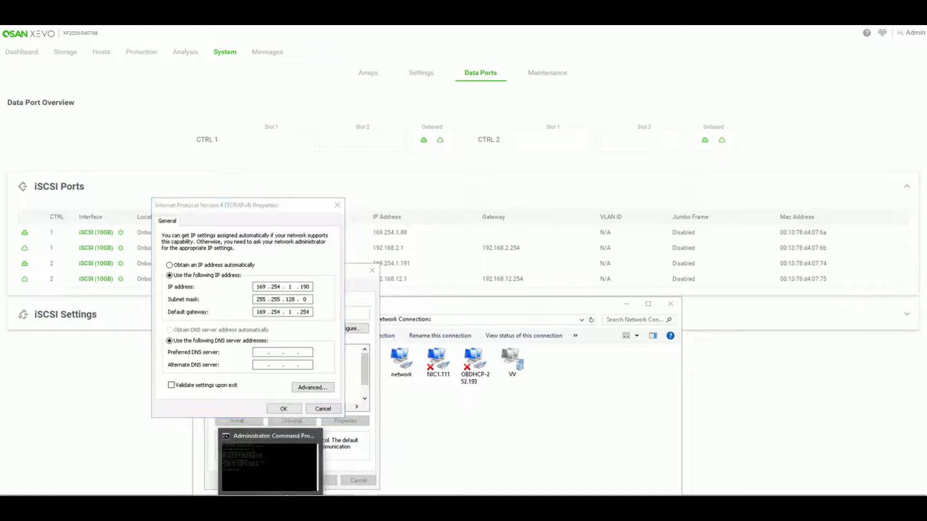
click(281, 477)
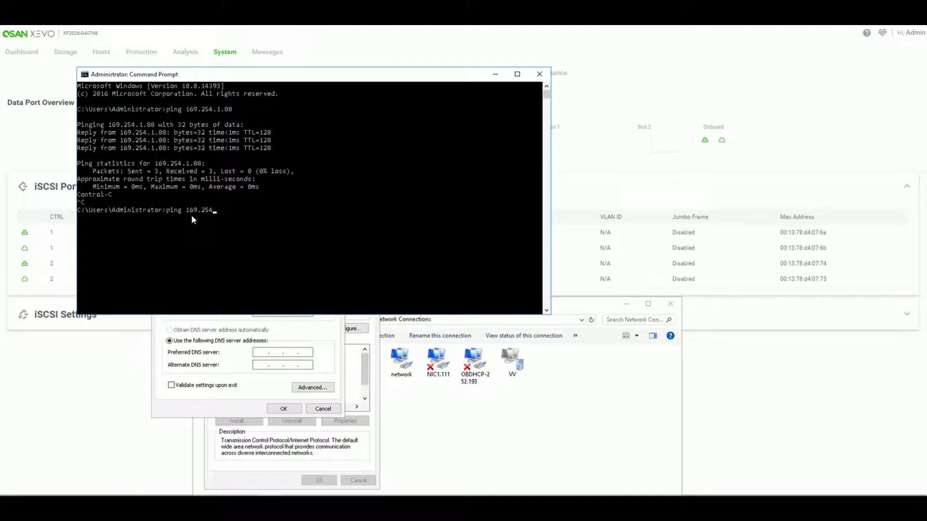
text(1.191)
key(Return)
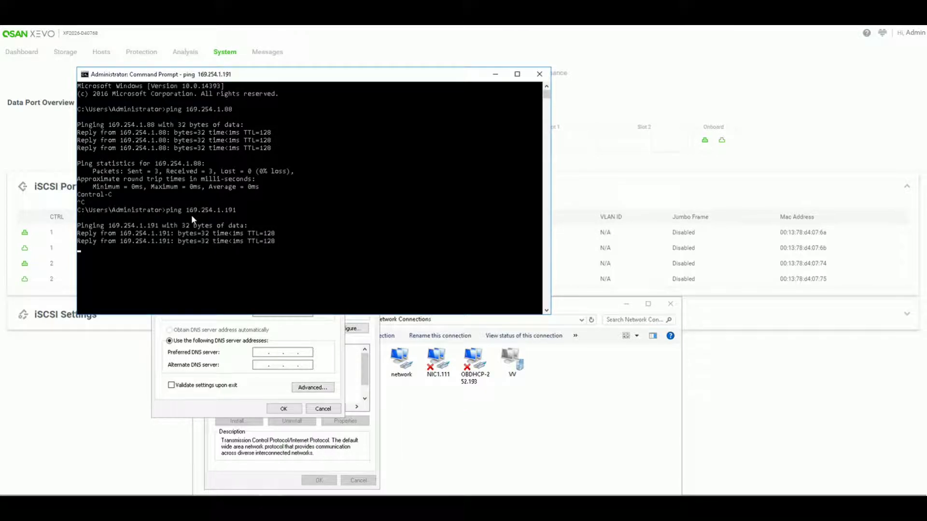
key(ctrl+c)
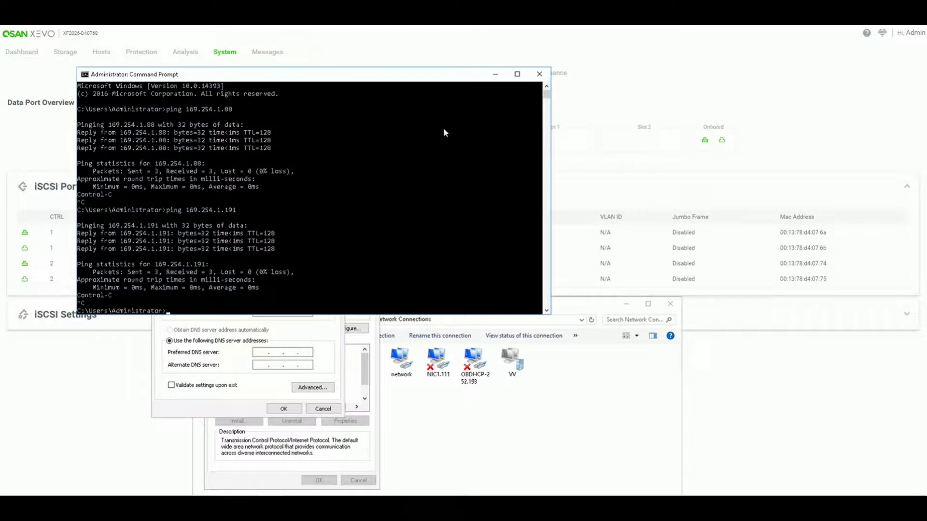
click(495, 74)
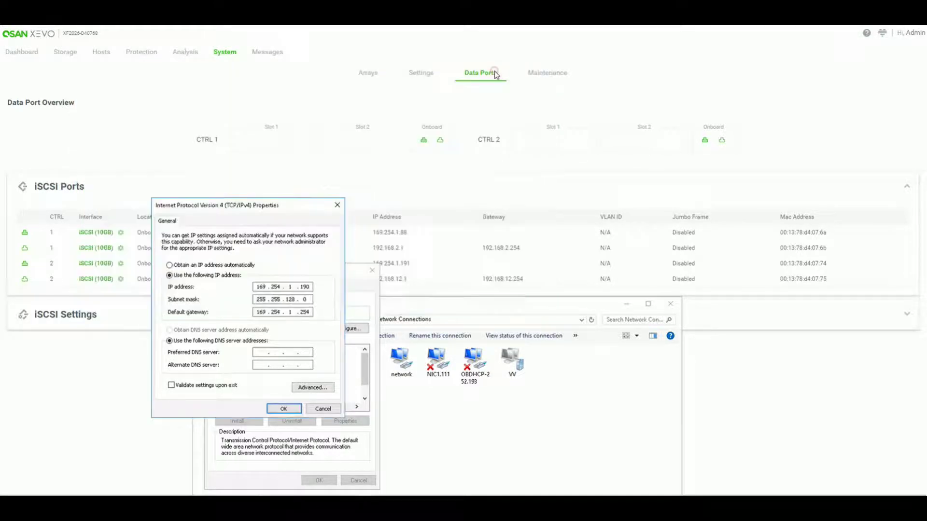
Cancel out of the Controller2 LAN1 adapter's settings and close the Network Connections window
click(333, 412)
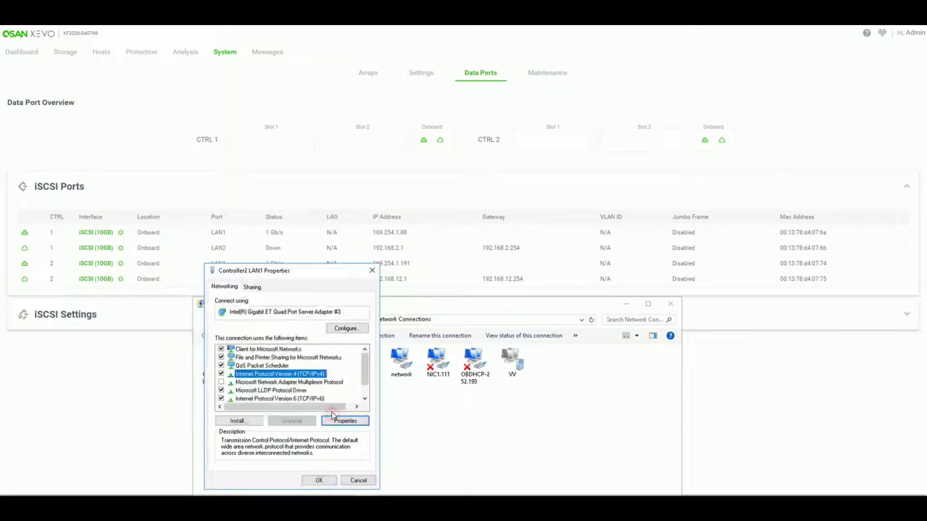
click(357, 482)
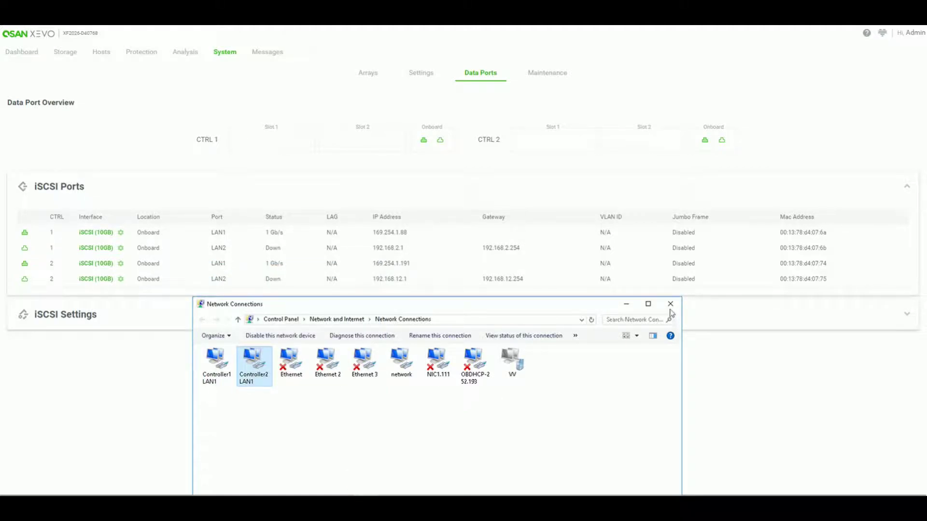
click(670, 304)
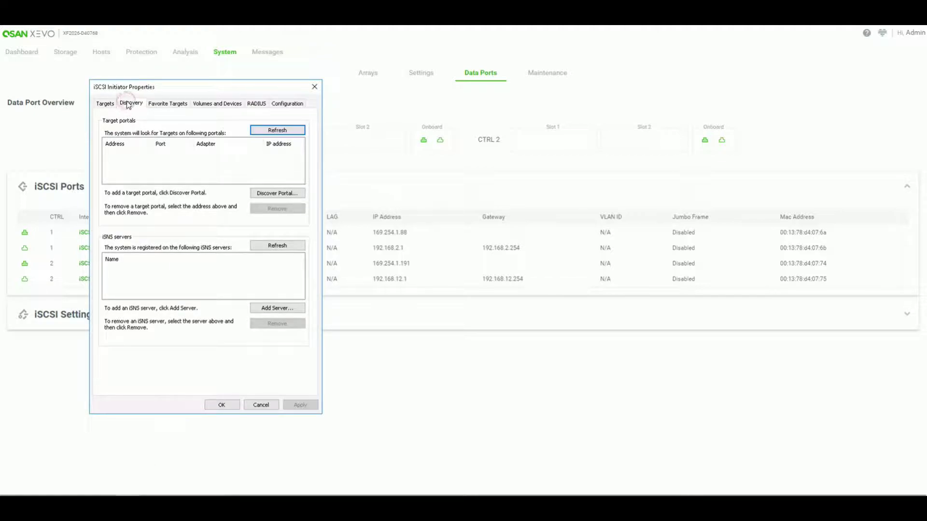
Add 169.254.1.88 and 169.254.1.191 as discovery target portals on port 3260 in the iSCSI Initiator
click(278, 194)
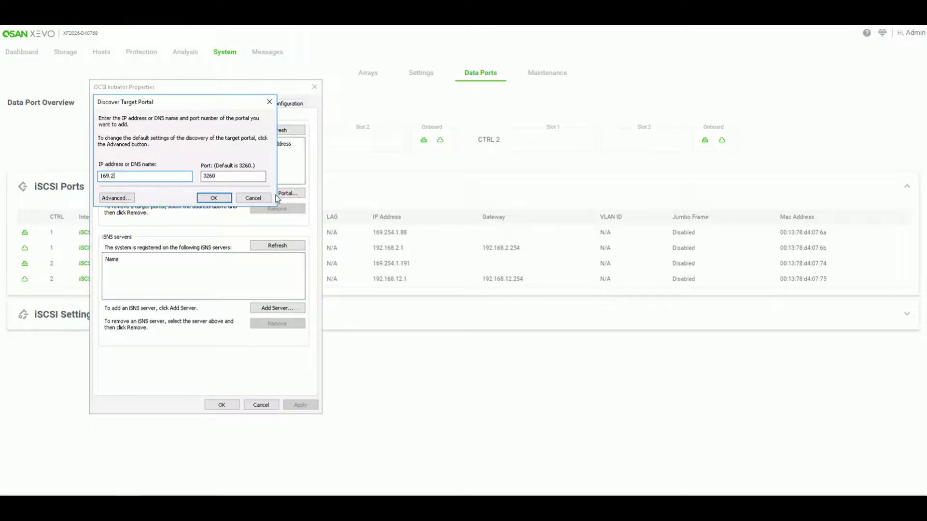
text(169.254.1.88)
click(215, 198)
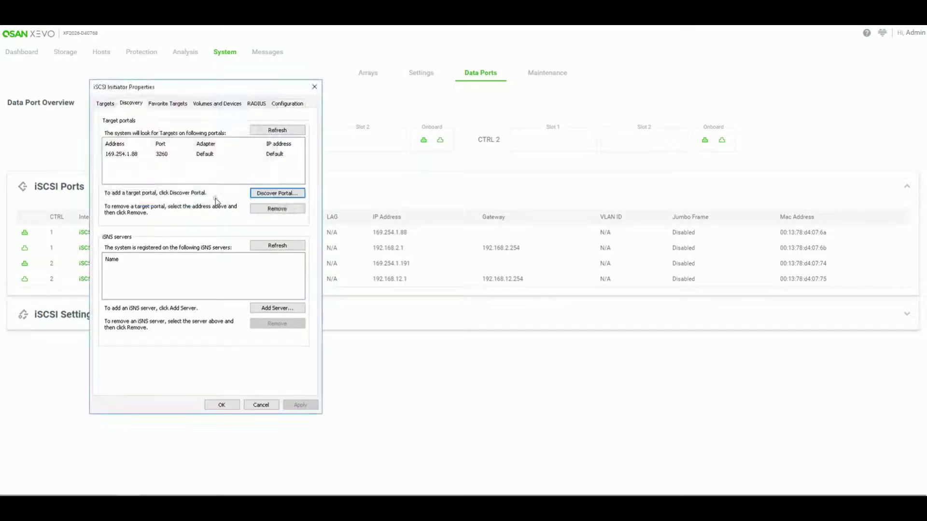
click(260, 195)
text(169.254.1.191)
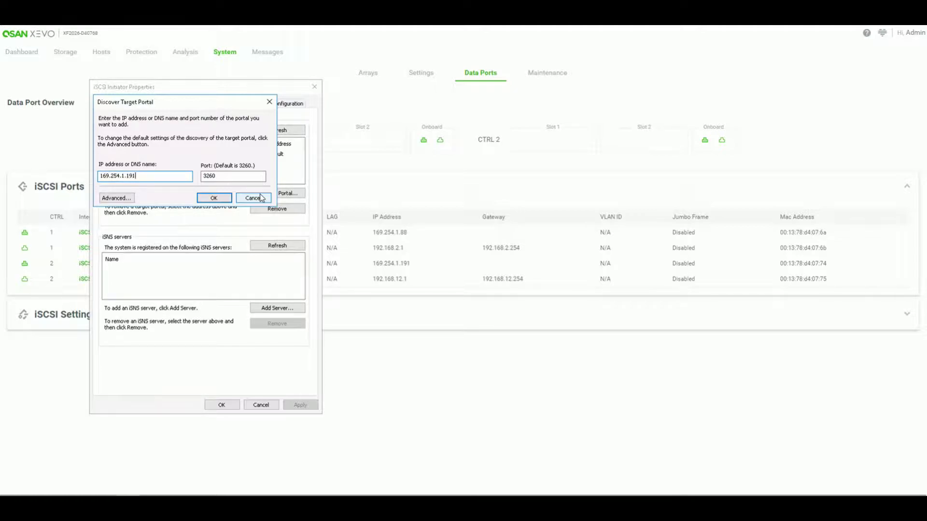
click(226, 198)
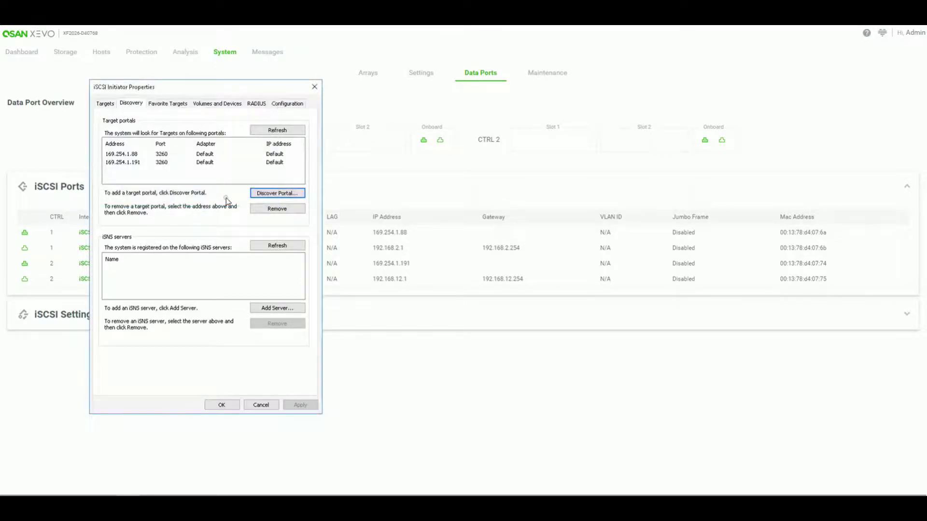
Start a connection to the discovered target ending in dev1.ctr1 and enable multi-path for it
click(107, 104)
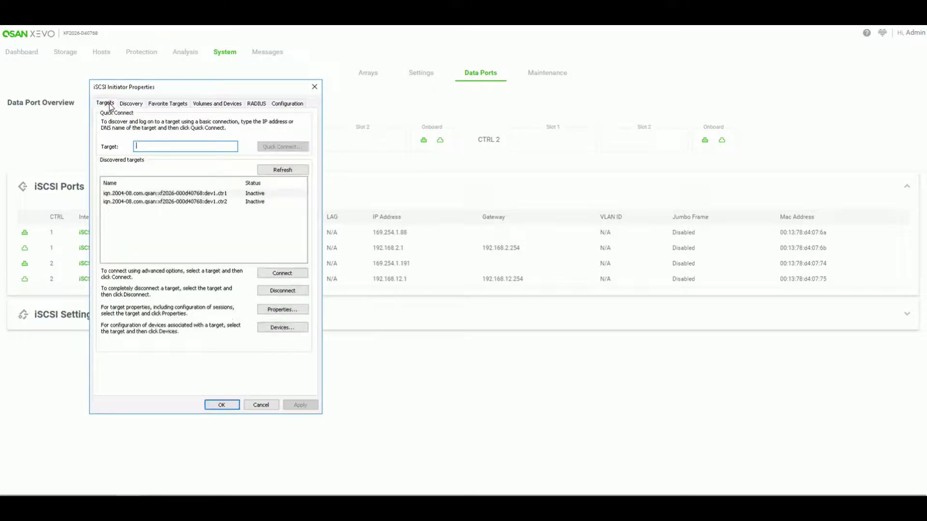
click(201, 194)
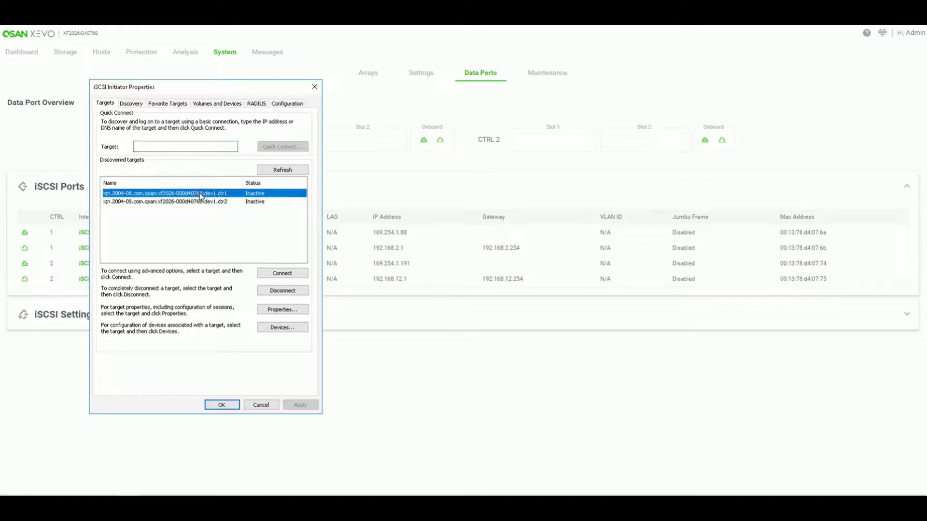
click(289, 276)
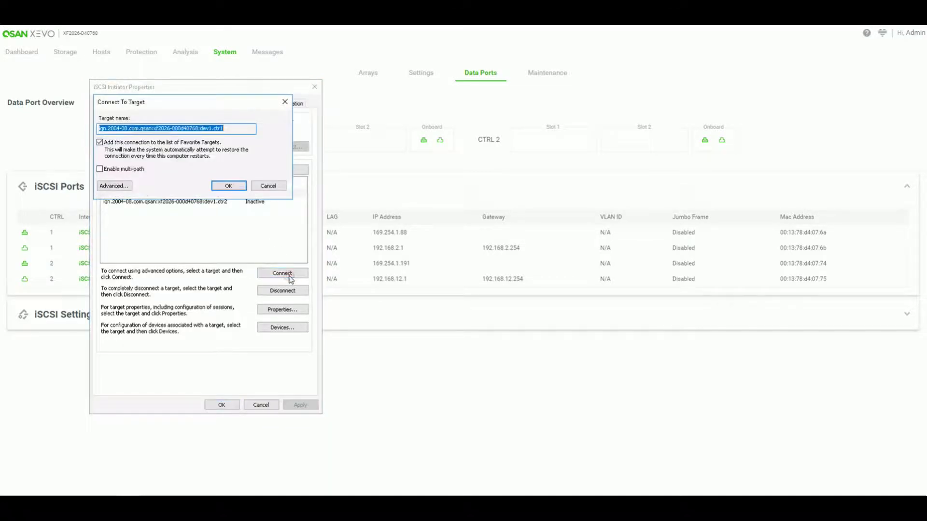
click(100, 169)
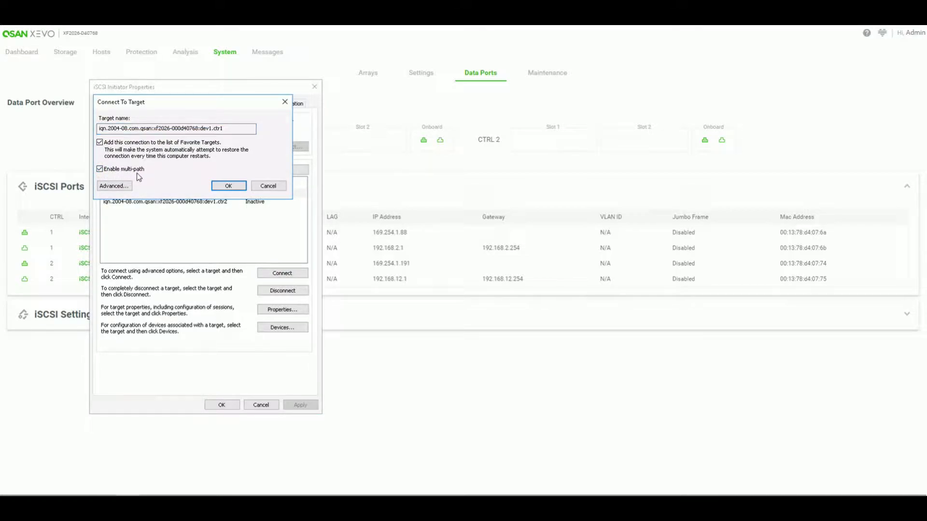
Connect the ctr1 target through the Microsoft iSCSI Initiator adapter, using initiator IP 169.254.1.190 and target portal 169.254.1.88 / 3260
click(118, 186)
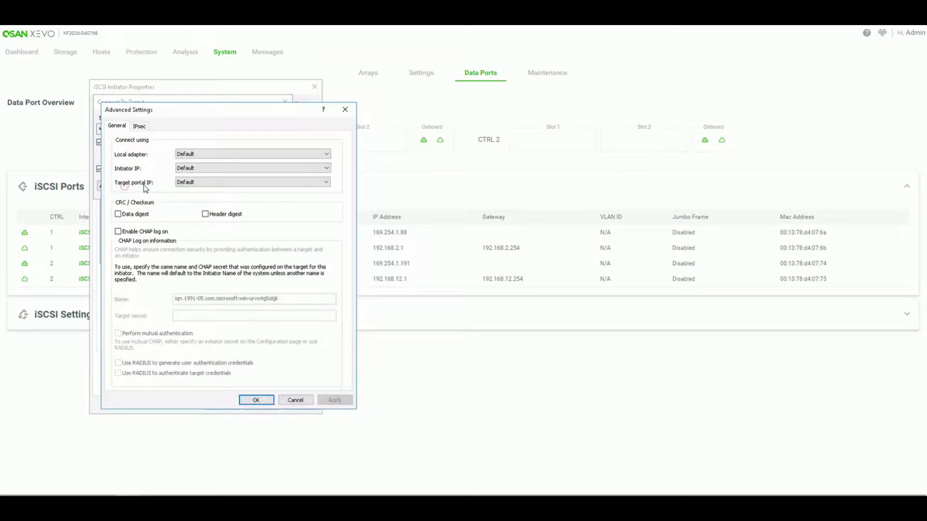
click(211, 154)
click(216, 168)
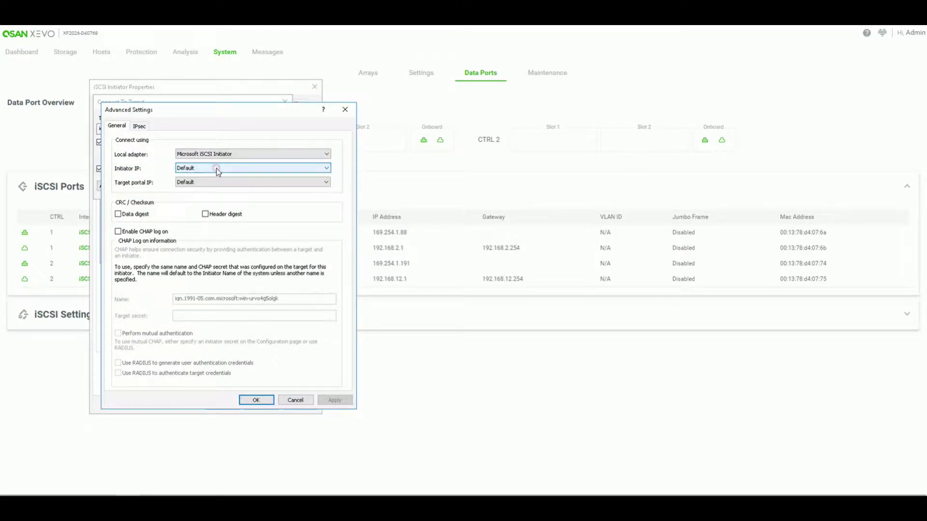
click(217, 168)
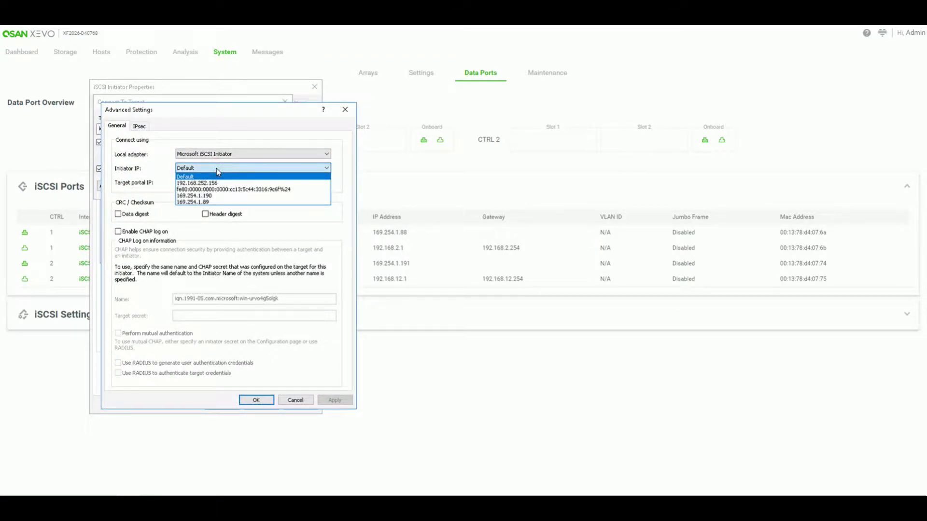
click(217, 197)
click(219, 181)
click(220, 198)
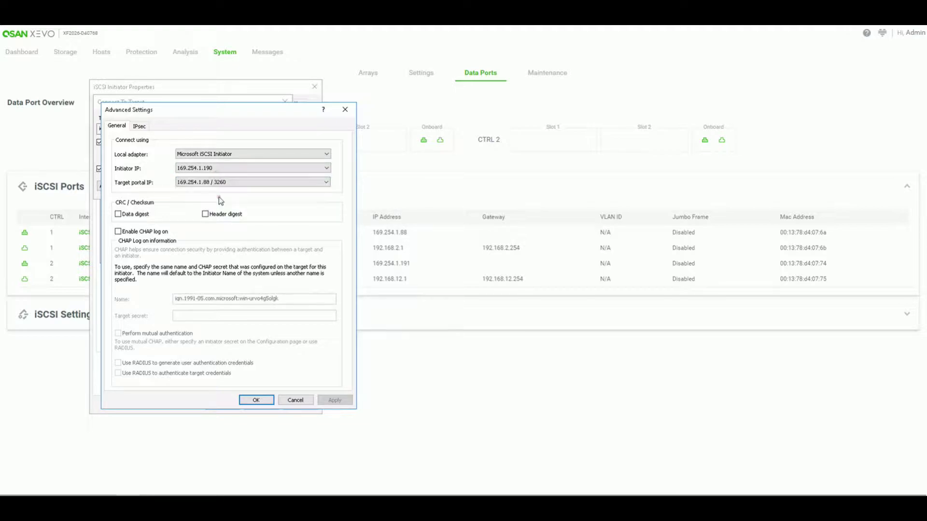
click(257, 400)
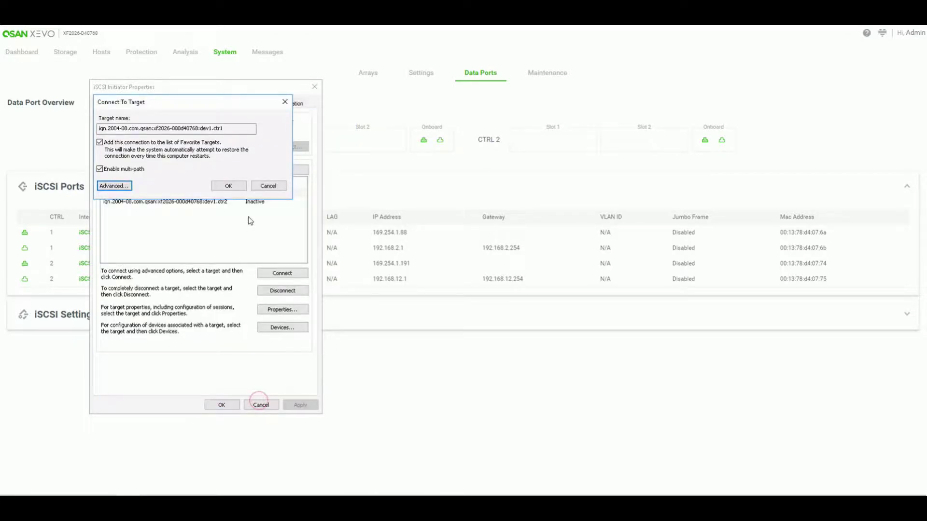
click(237, 189)
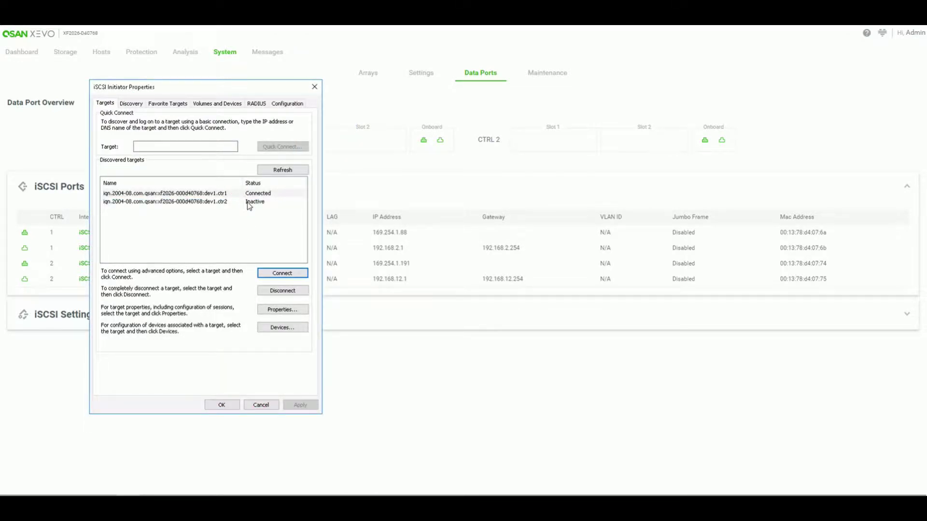
Connect the ctr2 target with multi-path enabled, using the Microsoft iSCSI Initiator adapter, initiator IP 169.254.1.89 and target portal 169.254.1.191 / 3260
click(250, 203)
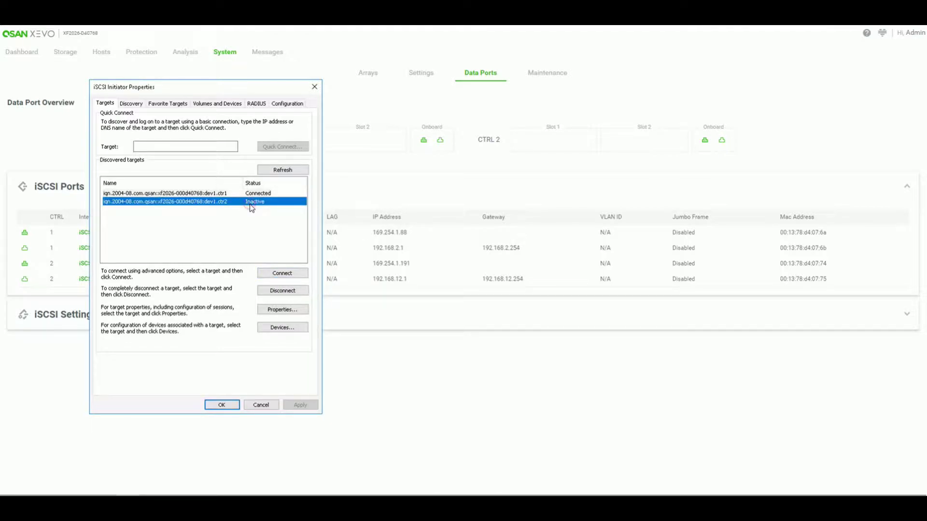
click(301, 277)
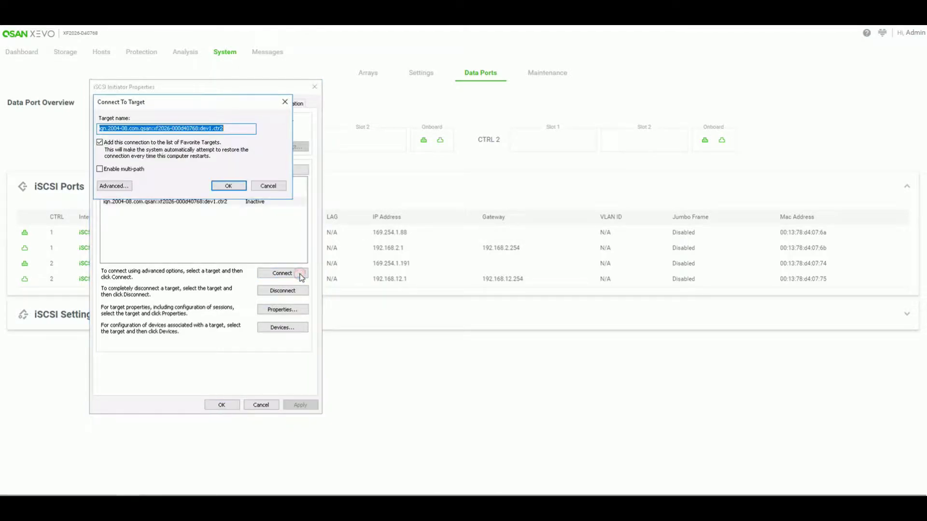
click(114, 186)
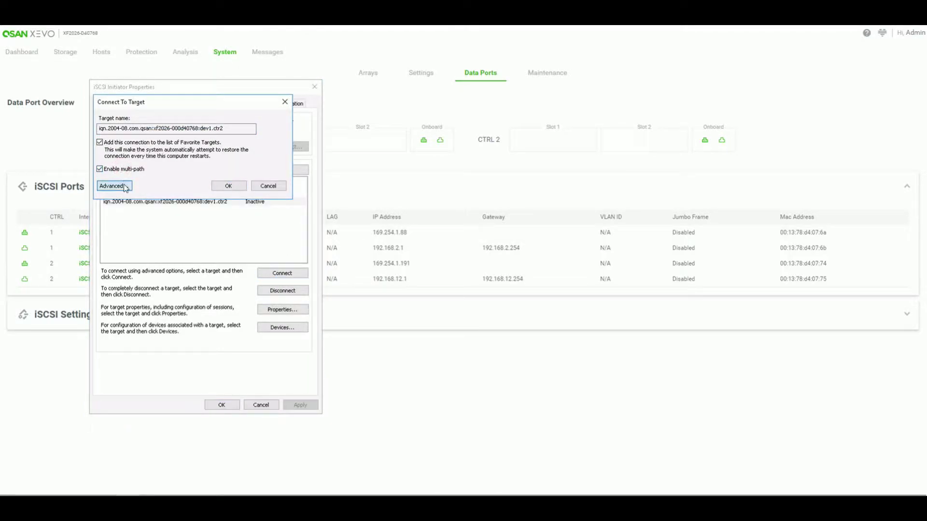
click(215, 155)
click(214, 169)
click(214, 169)
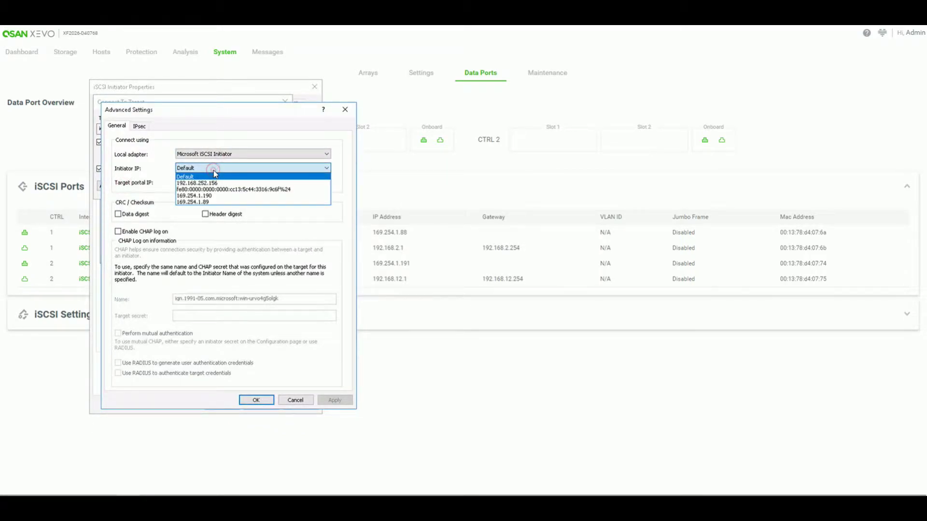
click(209, 203)
click(213, 197)
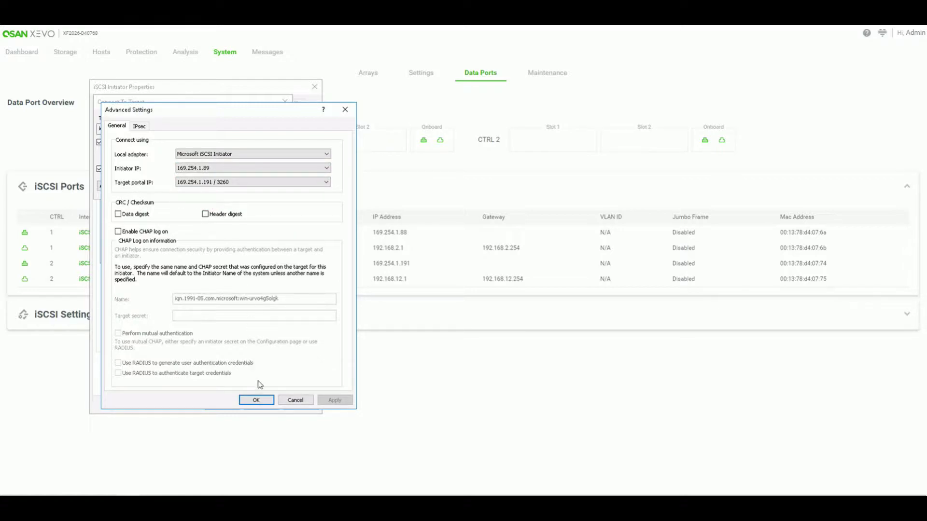
click(258, 403)
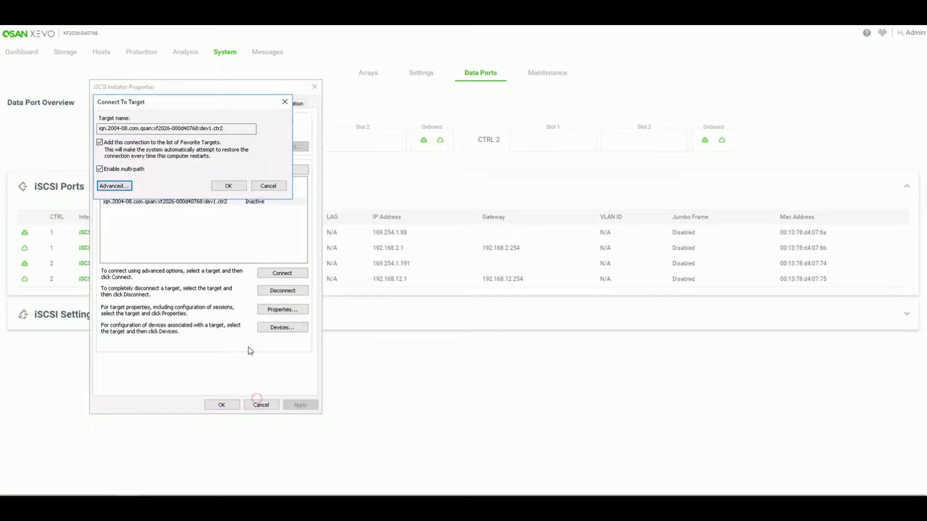
click(223, 185)
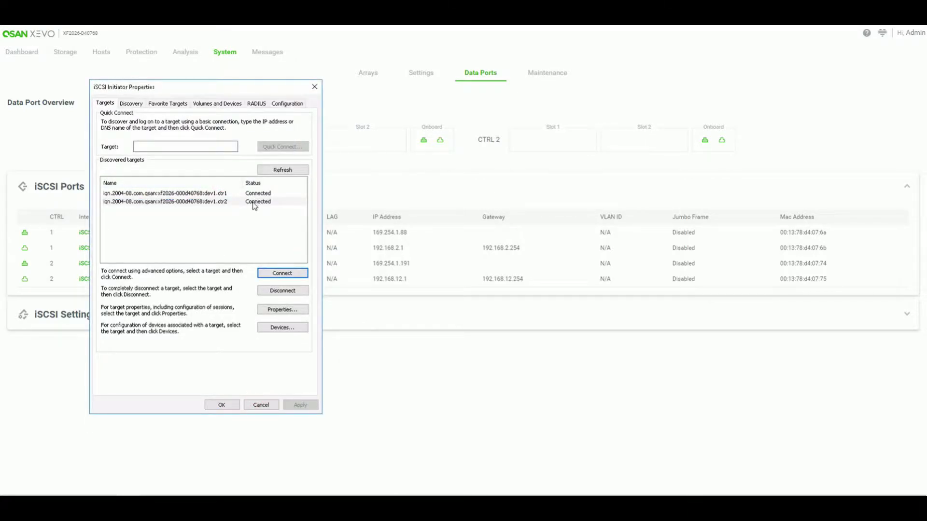
Examine the MPIO load balance policy and both device paths of the ctr1 target's disk, widening the path ID column, and close the details
click(258, 193)
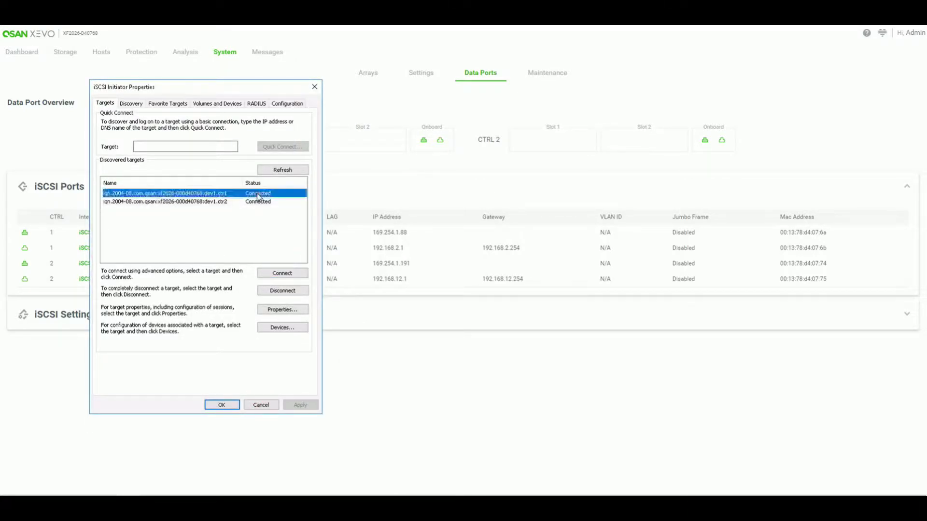
click(285, 328)
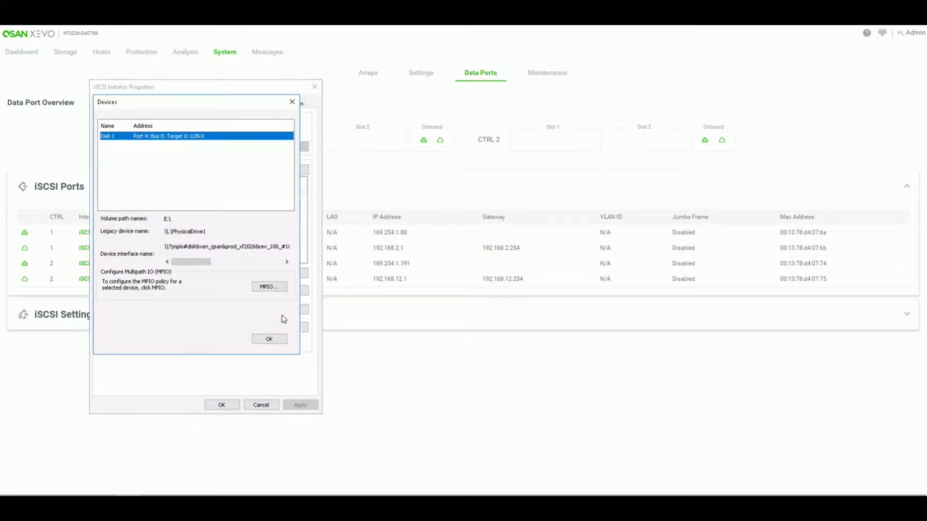
click(270, 287)
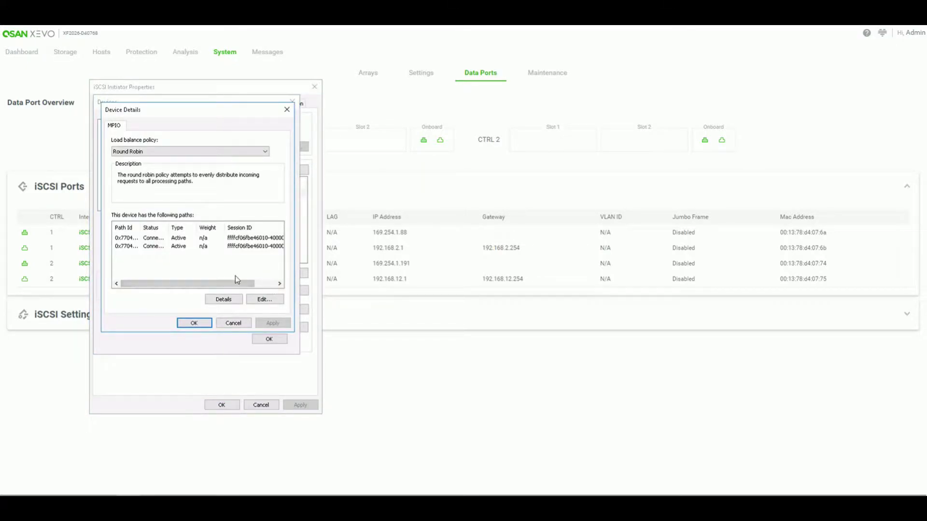
click(144, 236)
drag(144, 228, 159, 228)
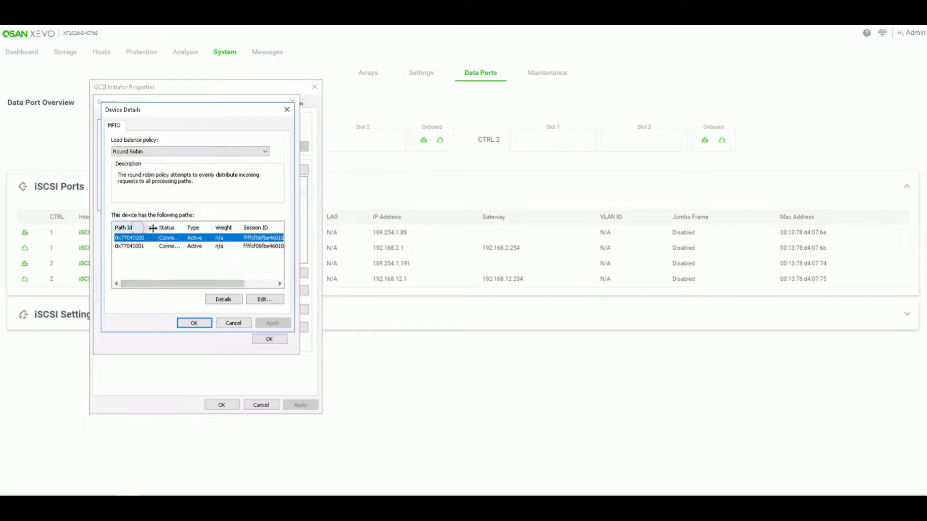
click(189, 247)
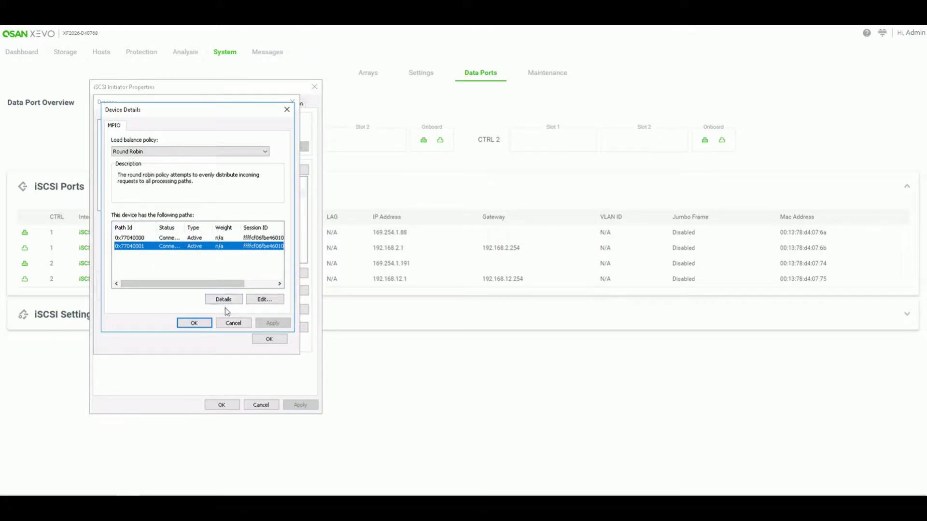
click(194, 323)
click(269, 339)
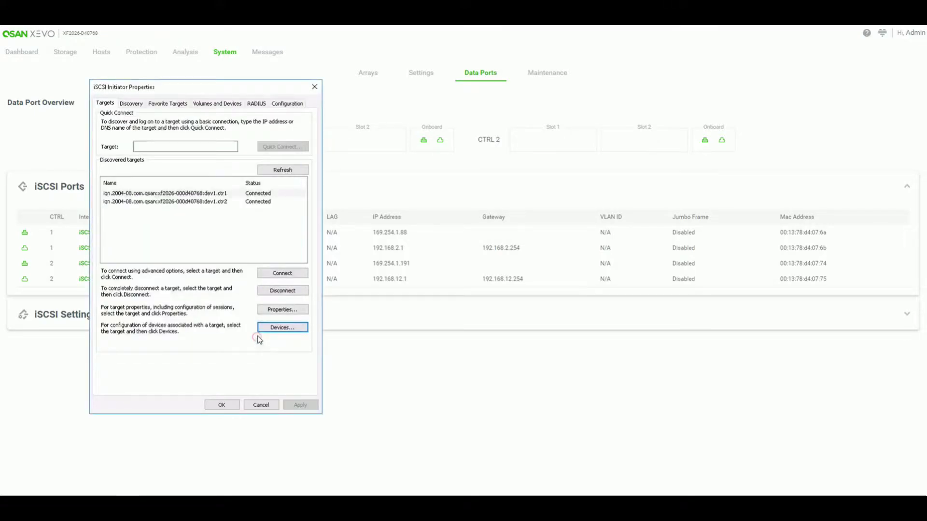
Examine the MPIO policy and both device paths of the ctr2 target's disk, and close the device details
click(250, 202)
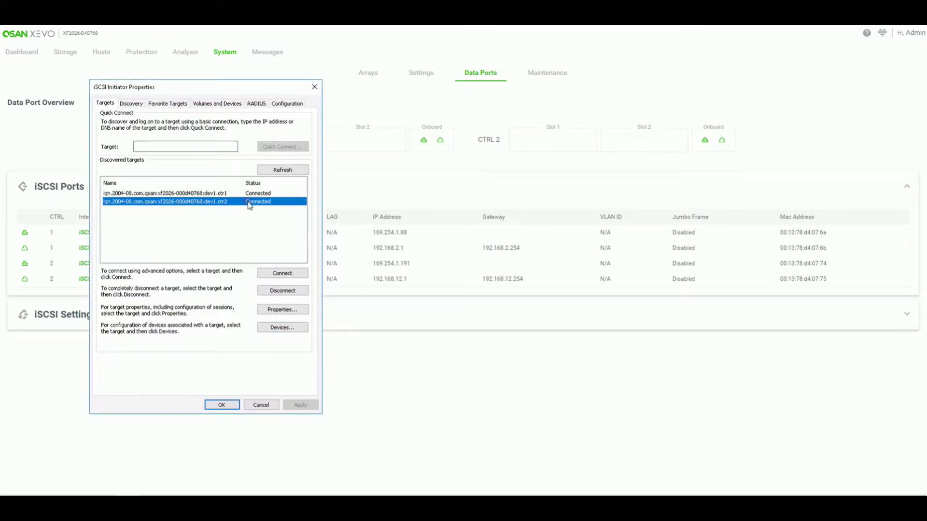
click(281, 328)
click(268, 288)
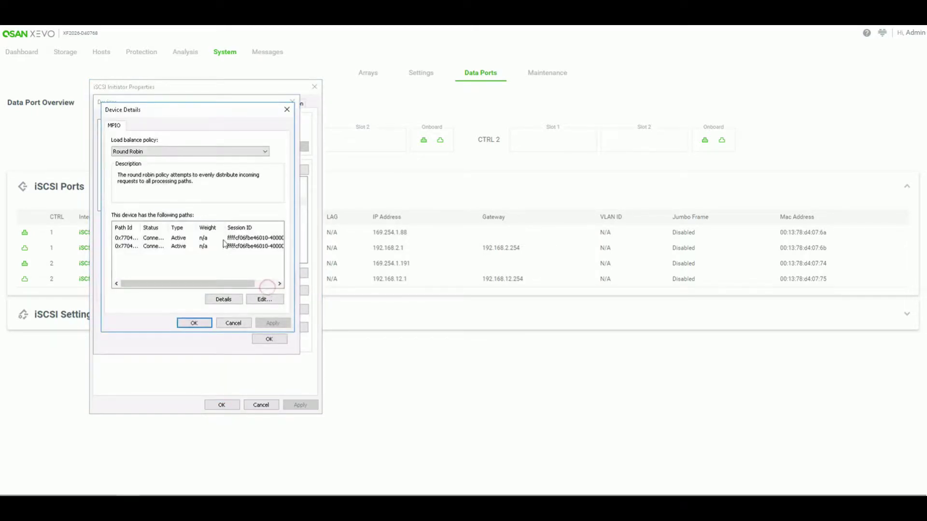
click(221, 239)
click(209, 247)
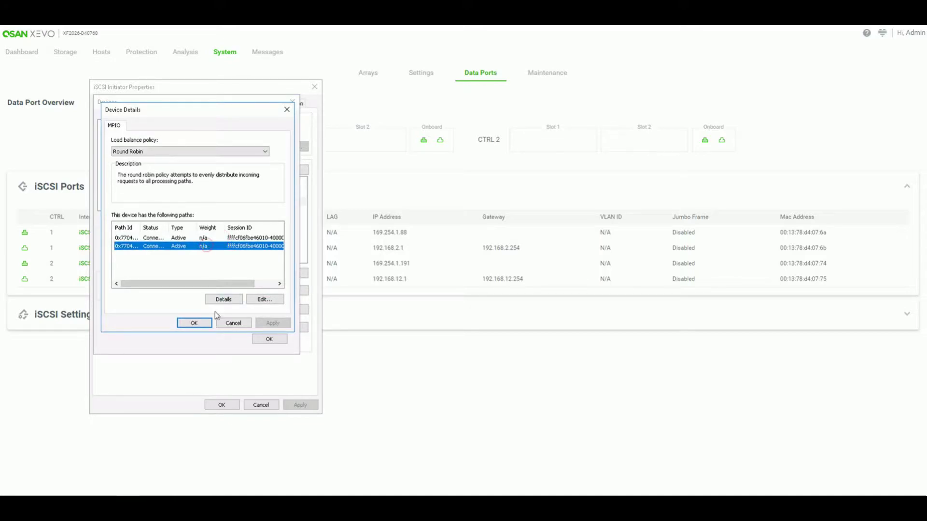
click(194, 323)
click(268, 339)
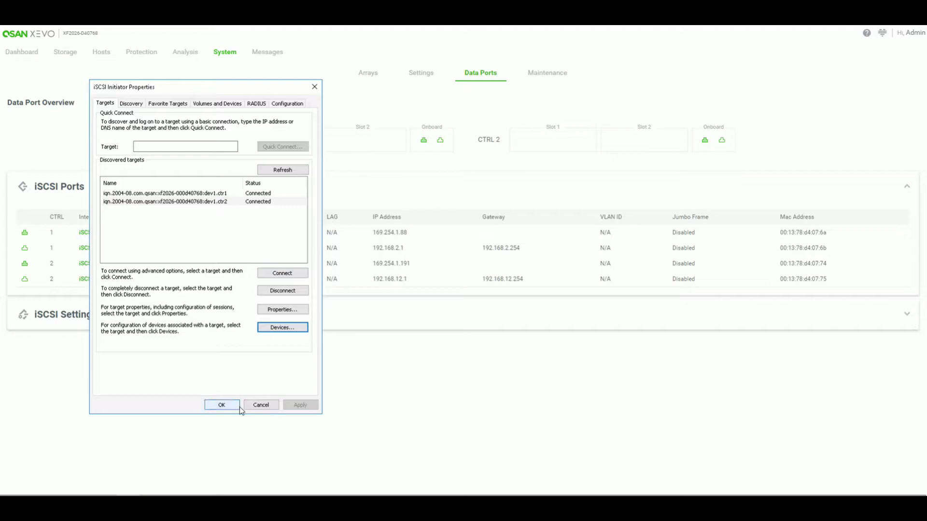
Check New Volume (E:) on Disk 1 in Disk Management and open that volume in File Explorer
click(178, 494)
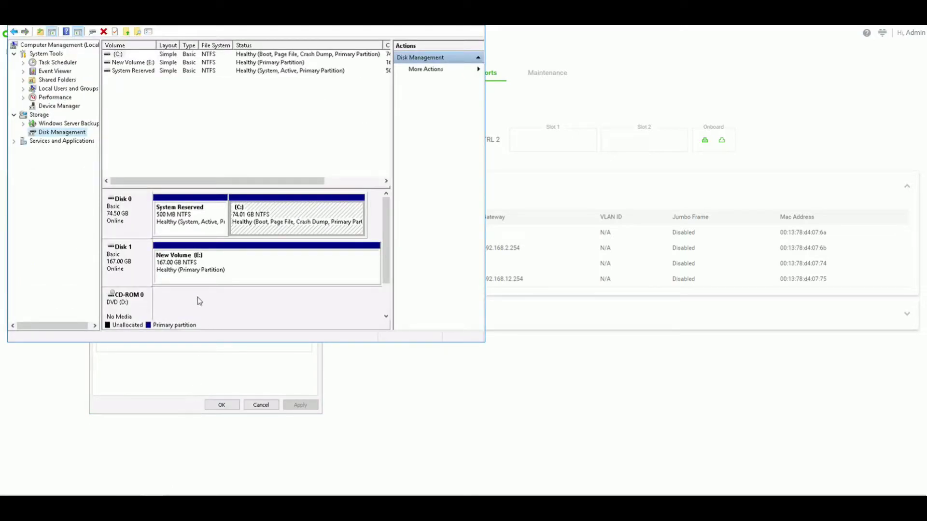
click(185, 271)
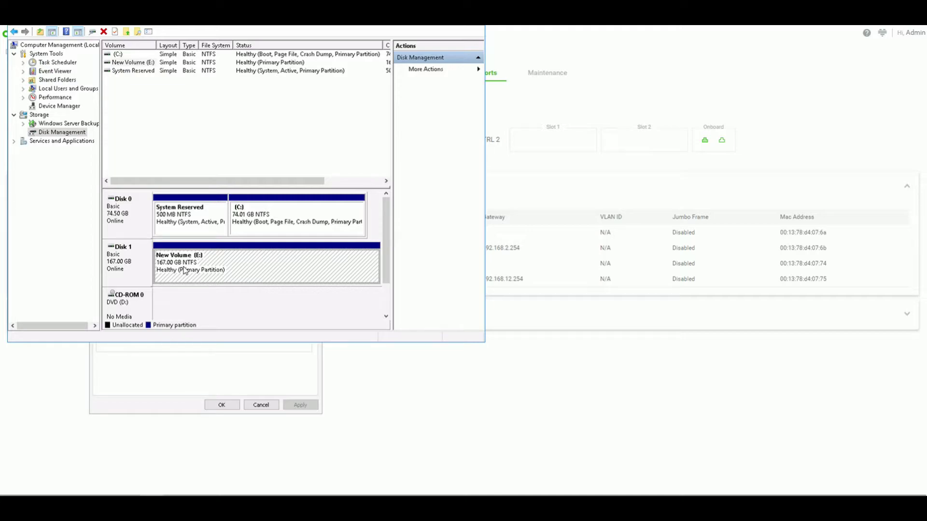
mouse_move(140, 493)
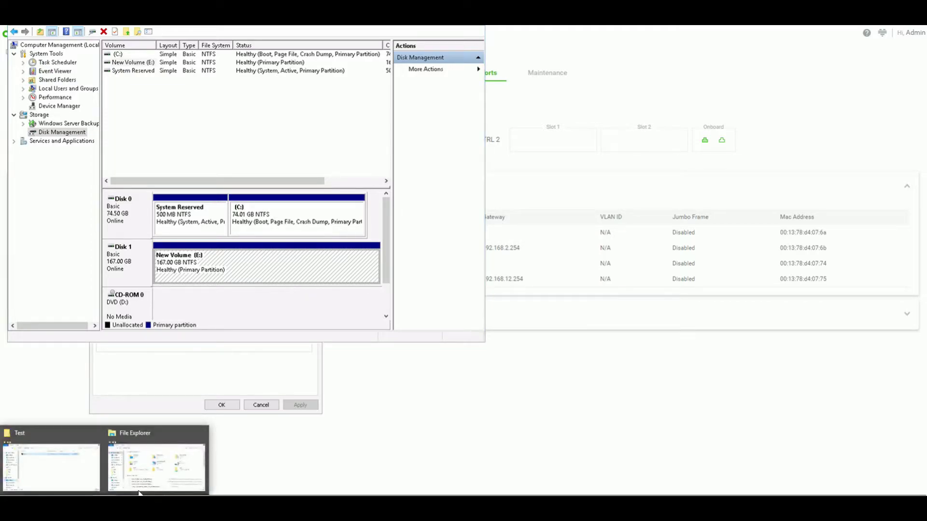
click(133, 463)
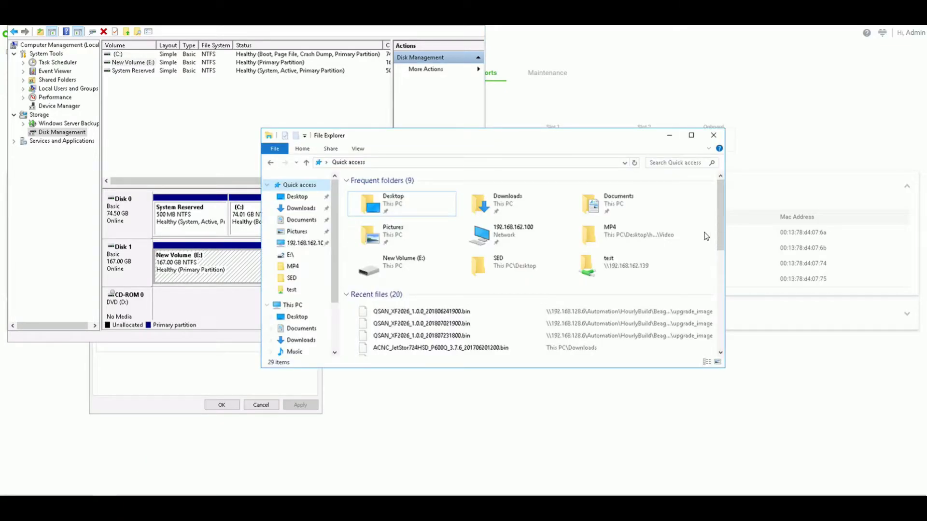
click(404, 269)
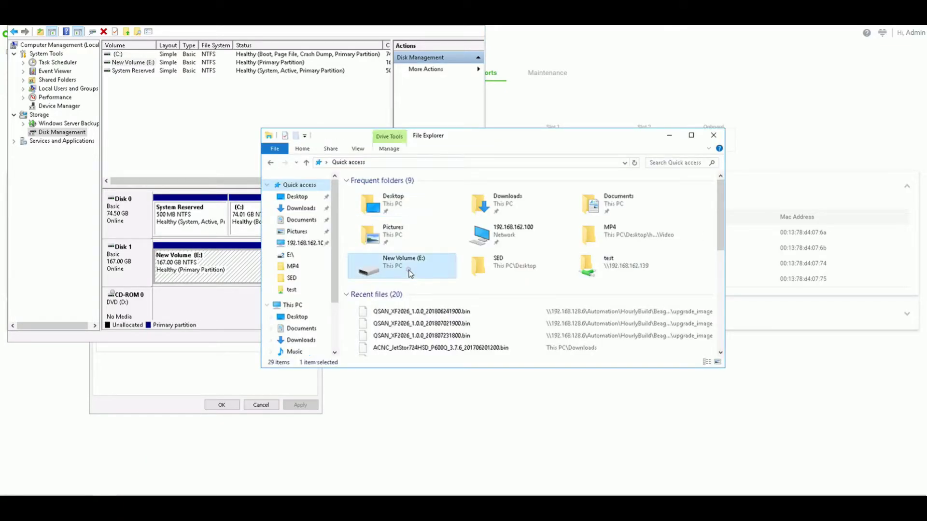
double_click(408, 271)
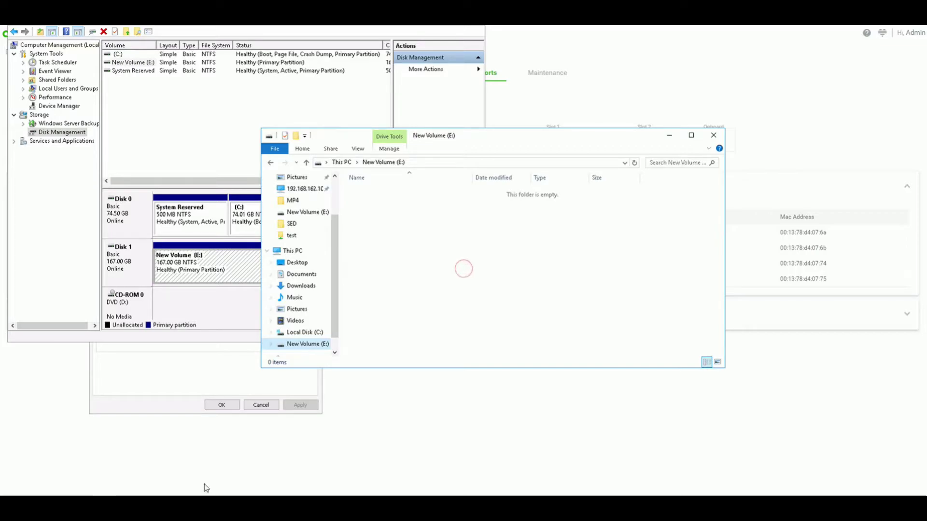
Copy the Test WinRAR archive from the Desktop's Test folder to New Volume (E:), arranging both folder windows side by side
click(182, 492)
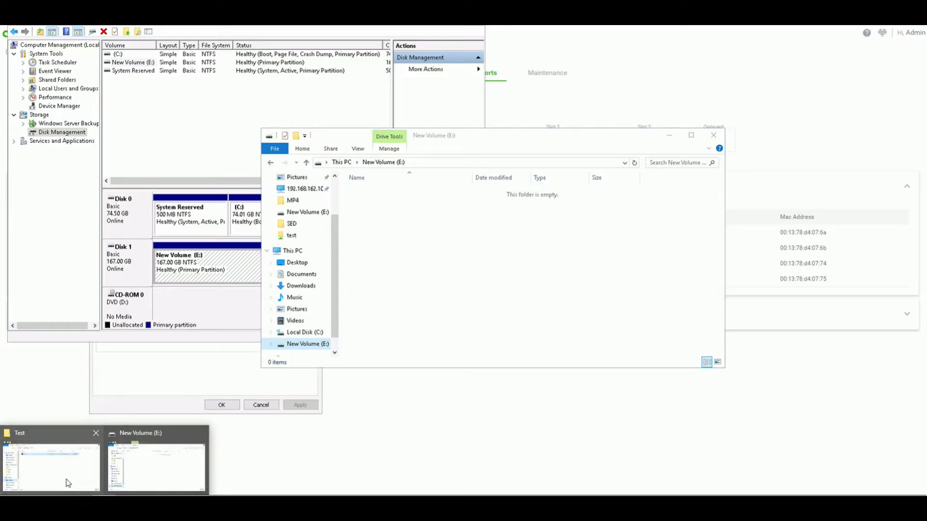
click(66, 480)
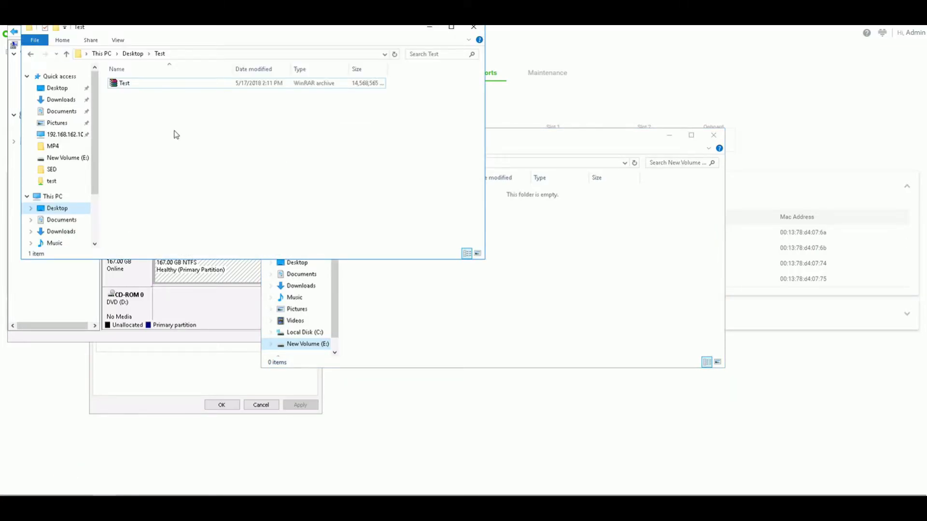
drag(181, 35, 166, 68)
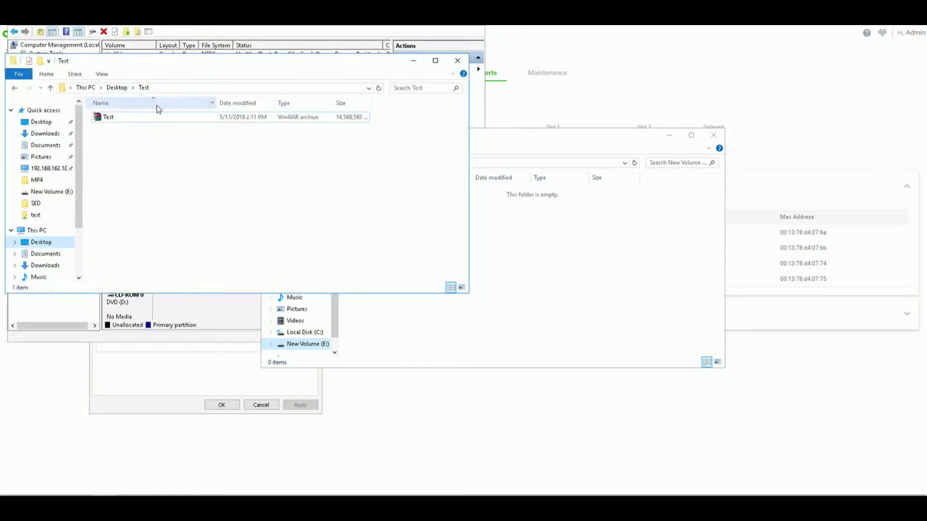
click(627, 303)
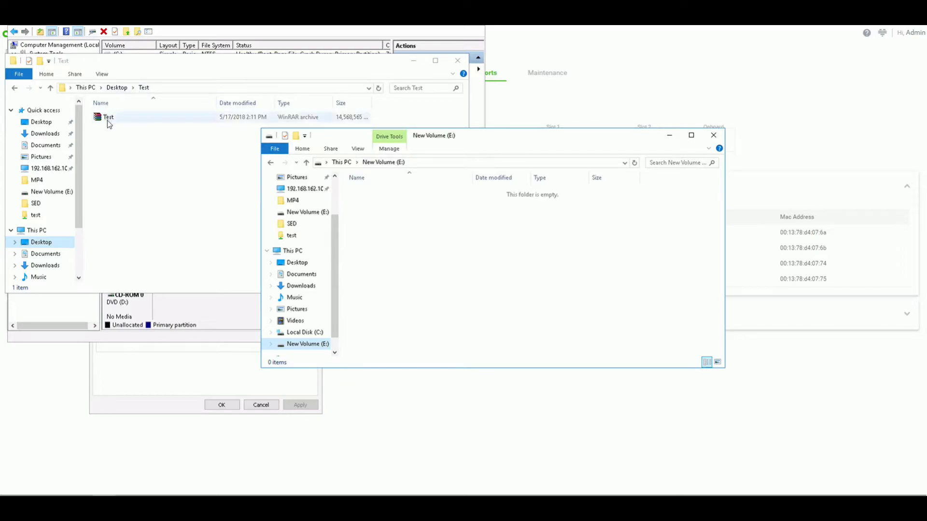
drag(107, 121, 594, 319)
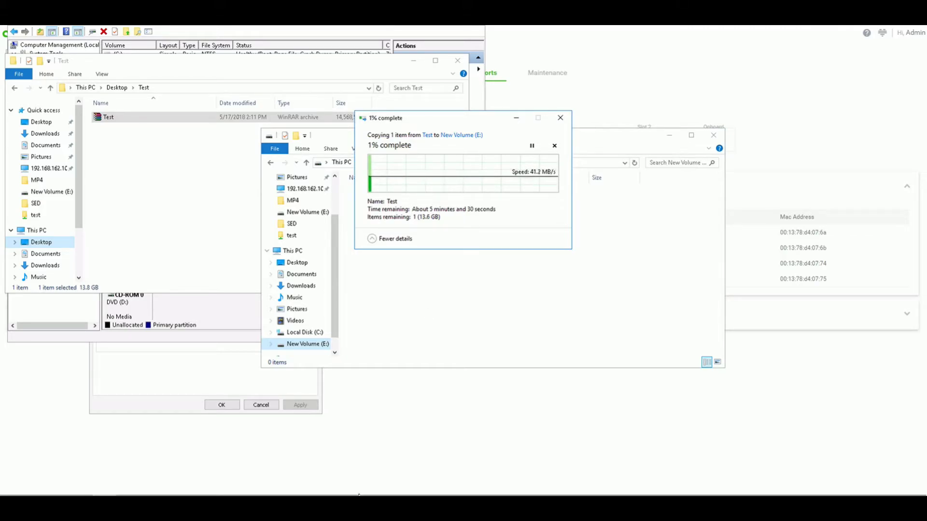
Switch to Task Manager and examine the network throughput of the Controller1 LAN1 and Controller2 LAN1 adapters during the copy
key(ctrl+shift+Escape)
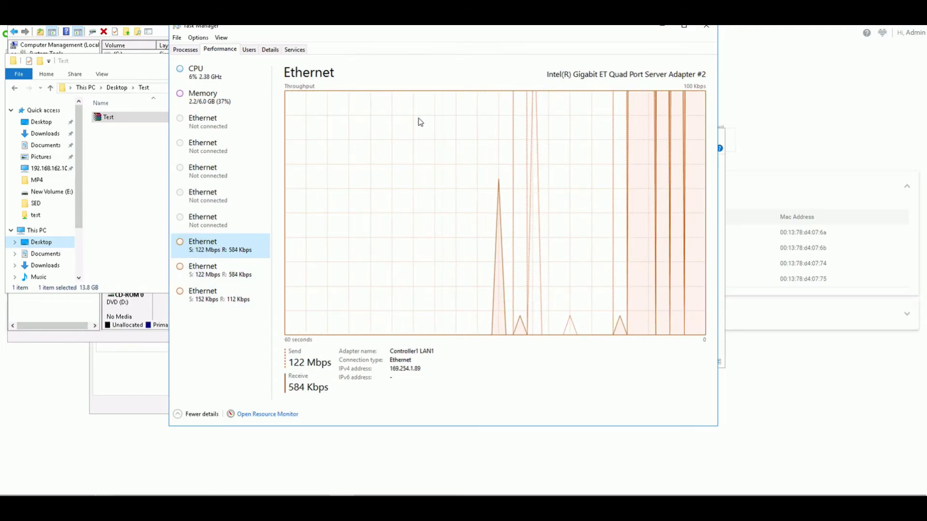
drag(413, 30, 412, 52)
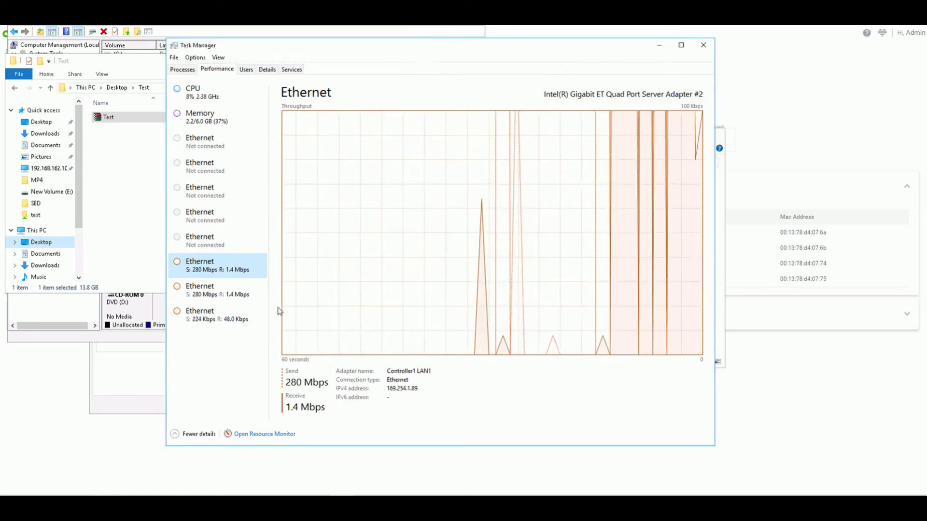
click(235, 293)
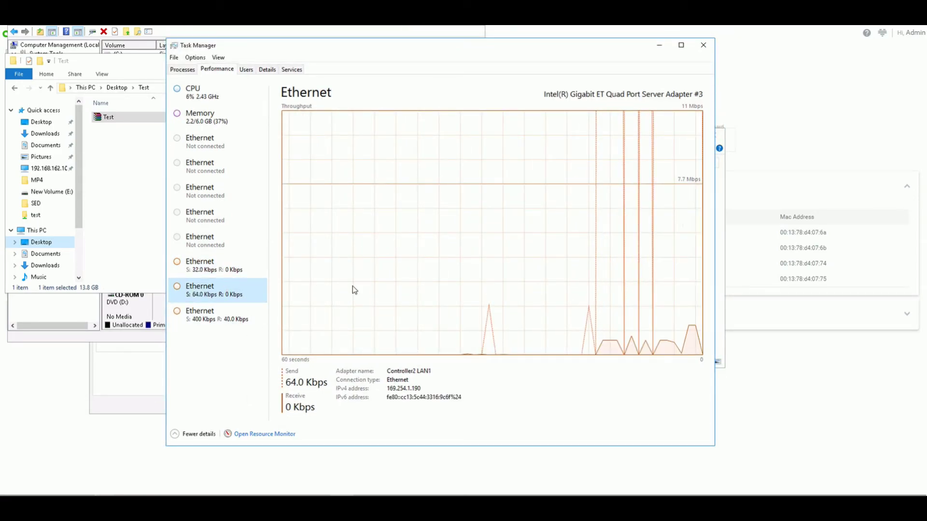